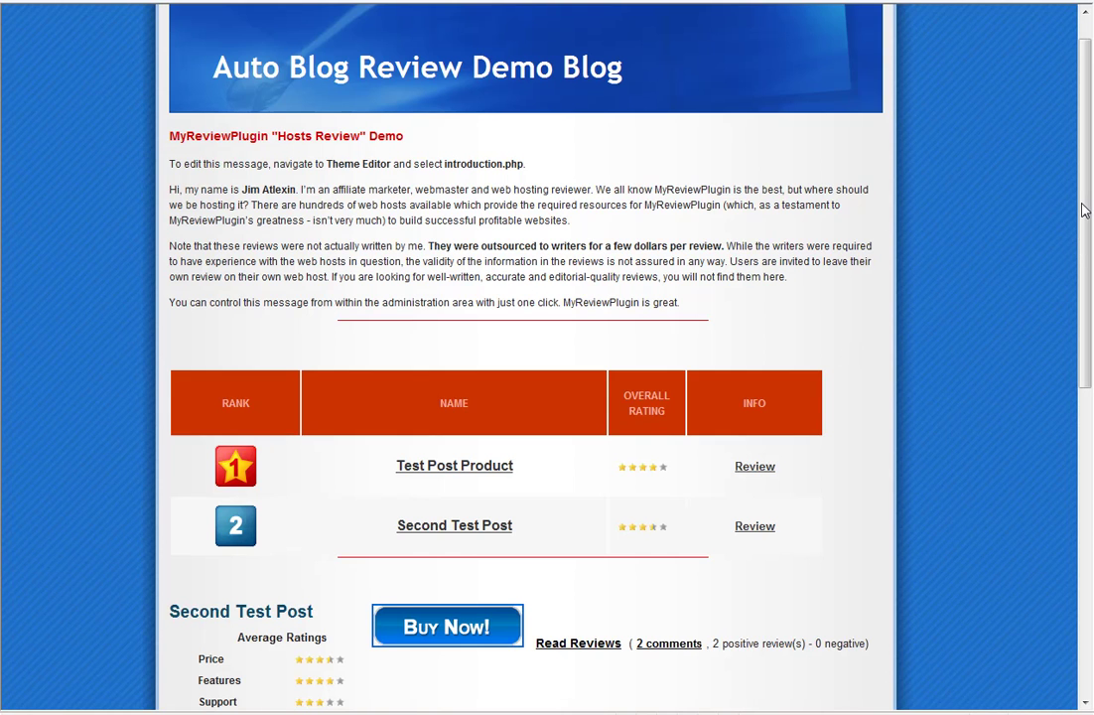
# Examine the demo blog's introduction, product ranking table and the review entries listed beneath it
pyautogui.moveTo(1085, 209); pyautogui.dragTo(1085, 208)
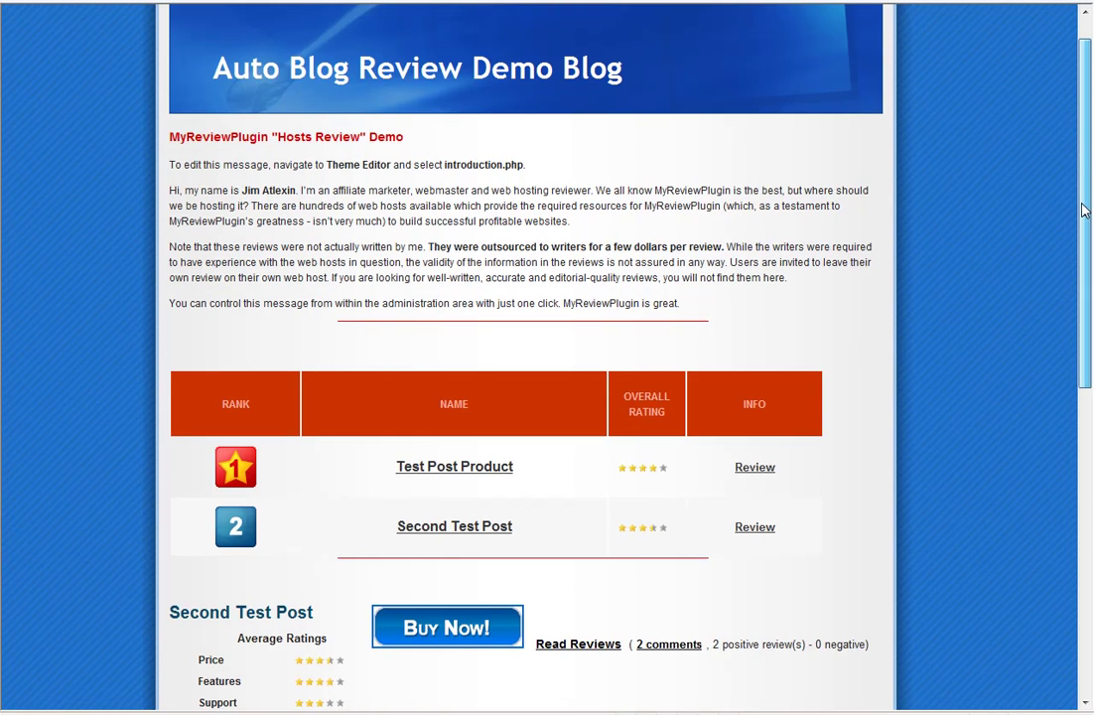
pyautogui.moveTo(1085, 209); pyautogui.dragTo(1082, 191)
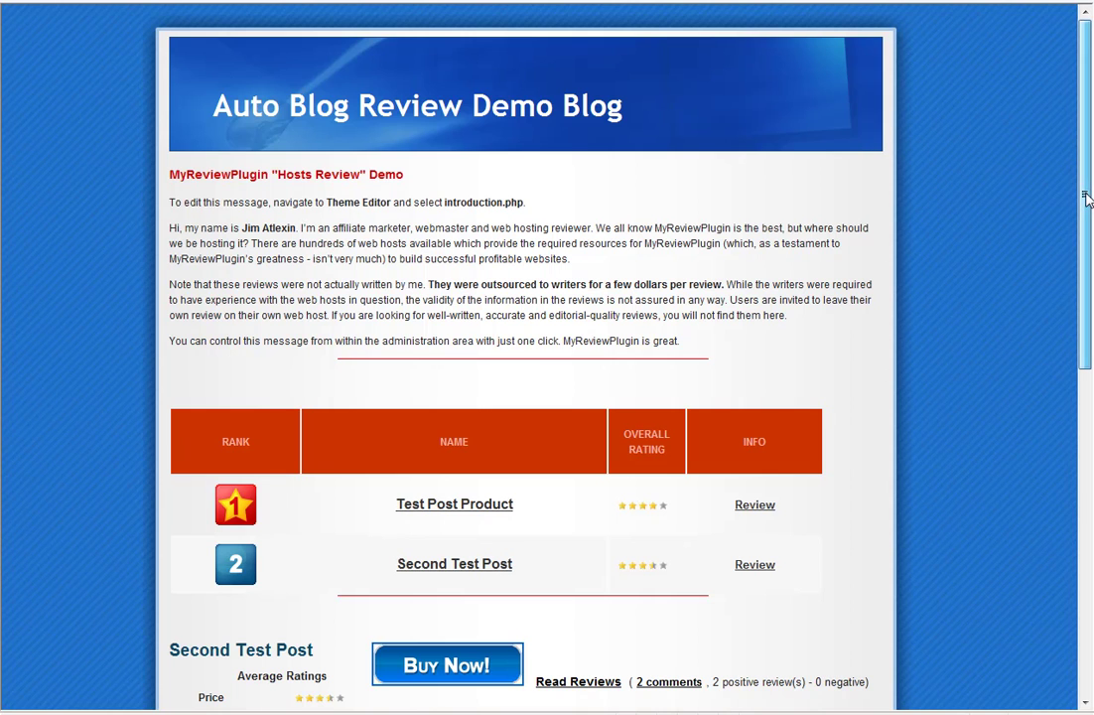
pyautogui.moveTo(1086, 199); pyautogui.dragTo(1087, 375)
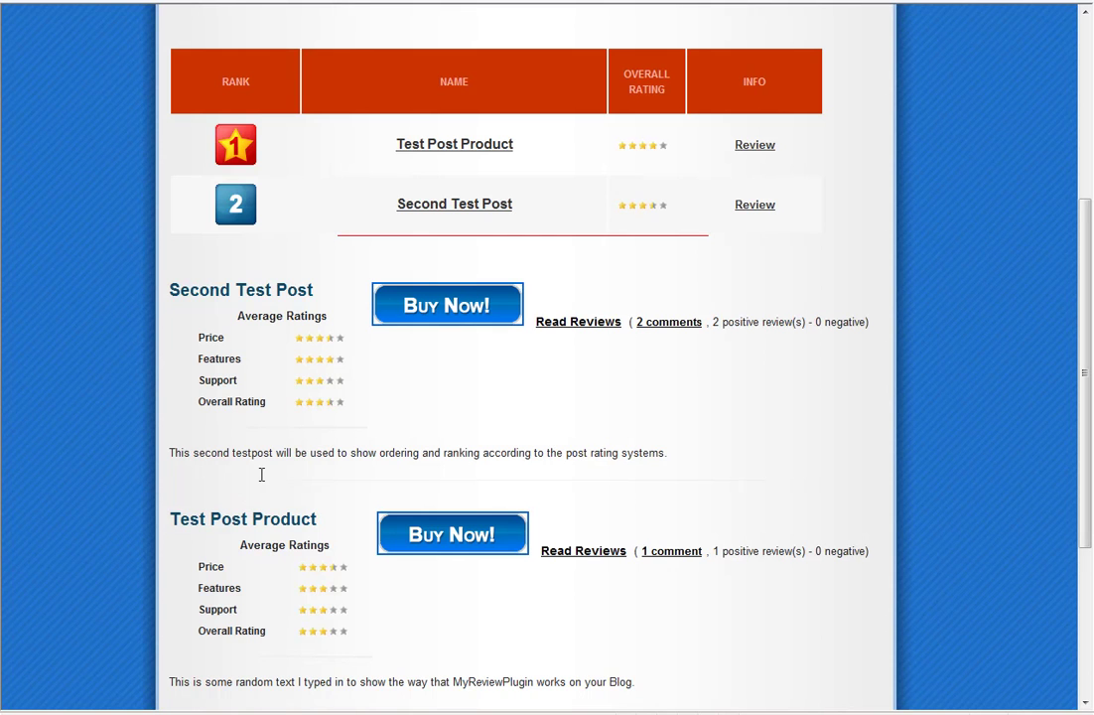
pyautogui.scroll(-1, 337, 427)
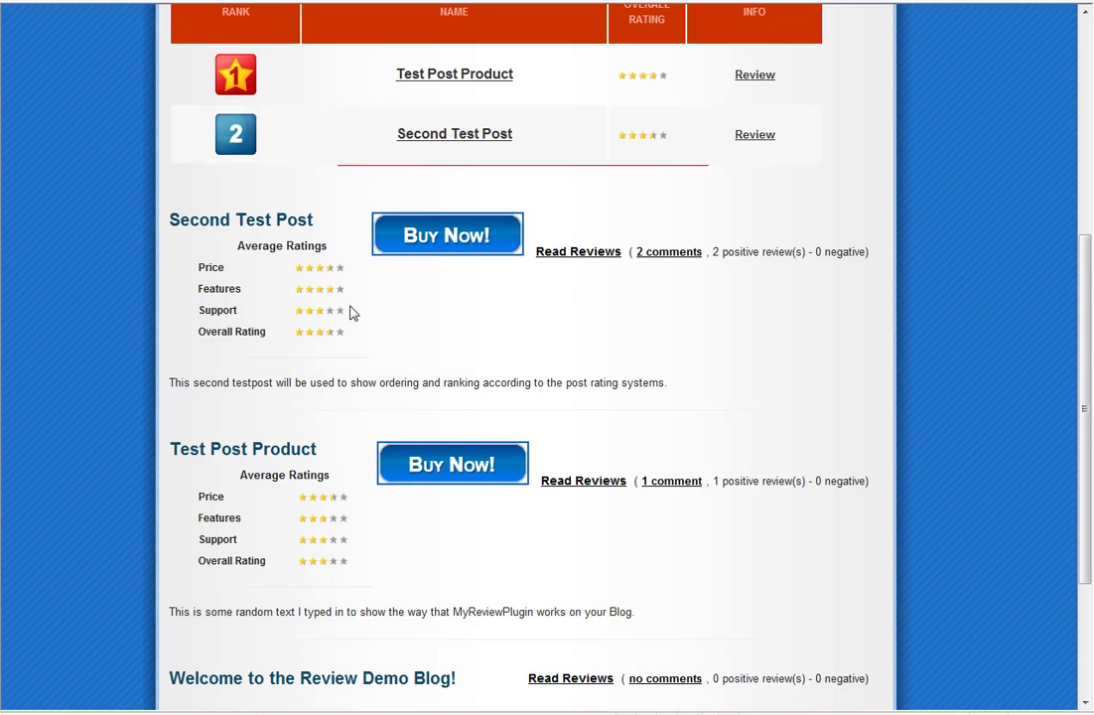
# Open the Second Test Post entry and examine its average ratings and the visitor reviews below
pyautogui.click(226, 228)
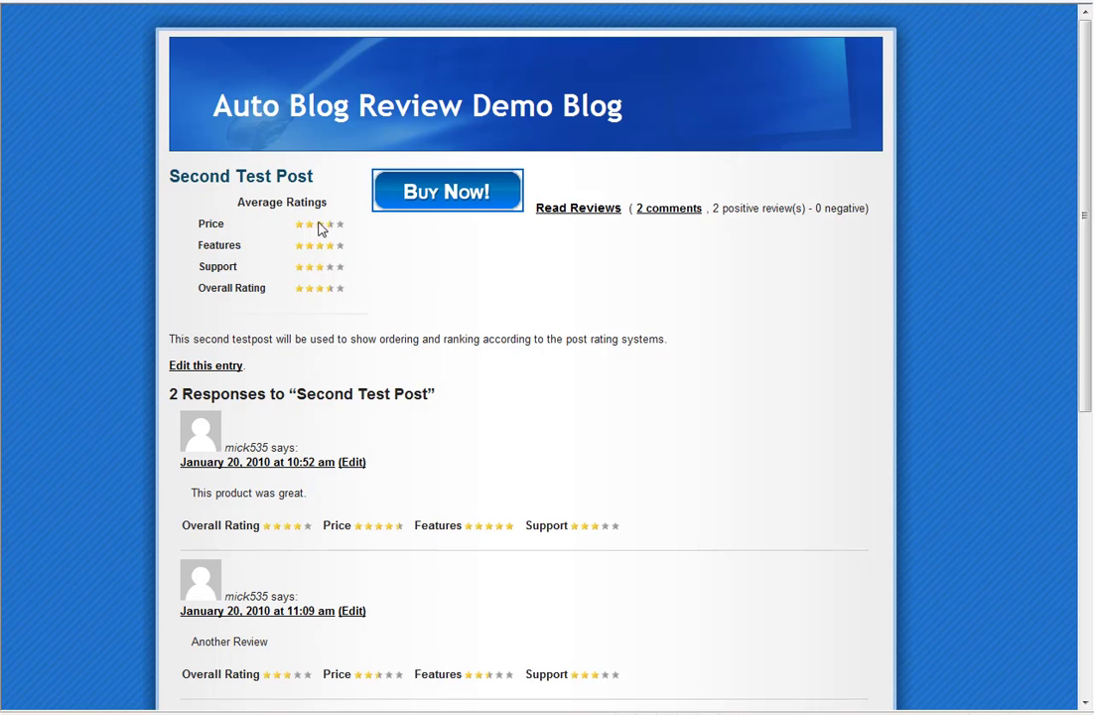
pyautogui.scroll(-1, 382, 253)
pyautogui.scroll(-3, 382, 252)
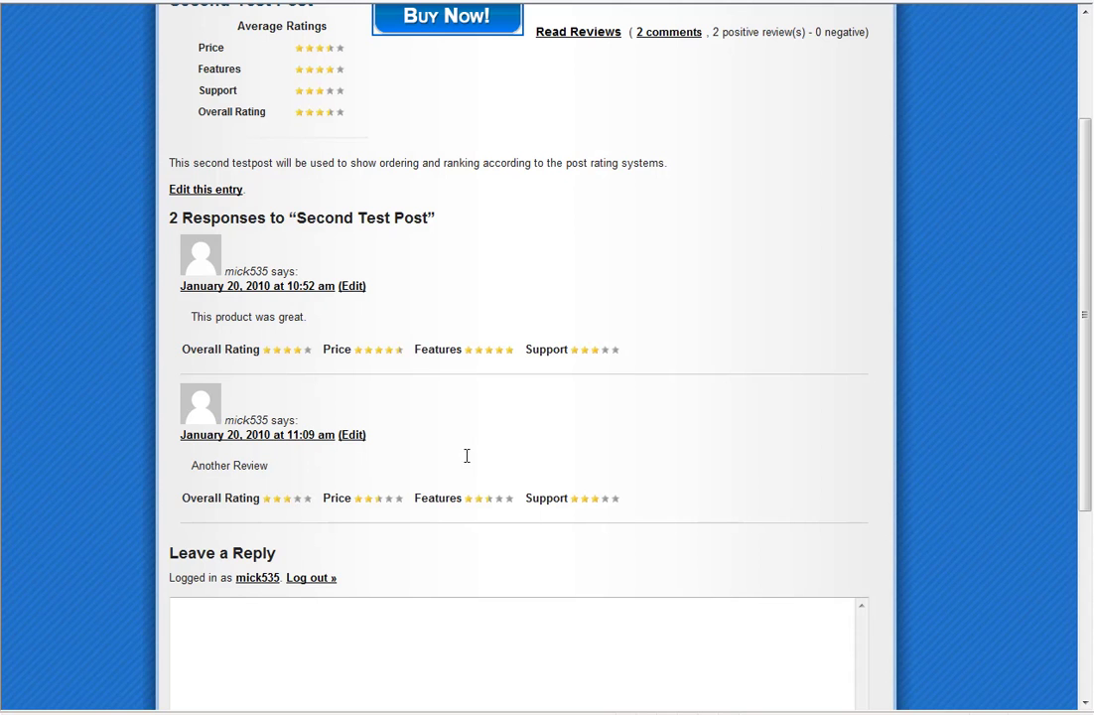
pyautogui.scroll(-1, 491, 437)
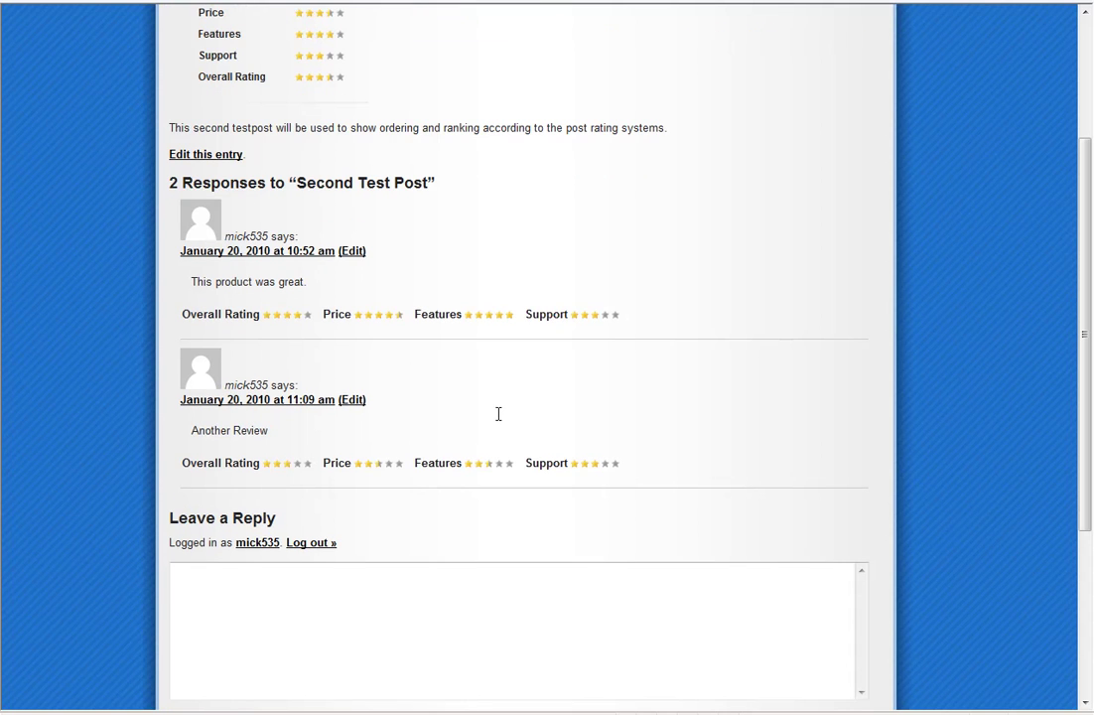
pyautogui.scroll(-3, 493, 418)
# Write "Post another Review" as the reply text for the Second Test Post
pyautogui.click(323, 506)
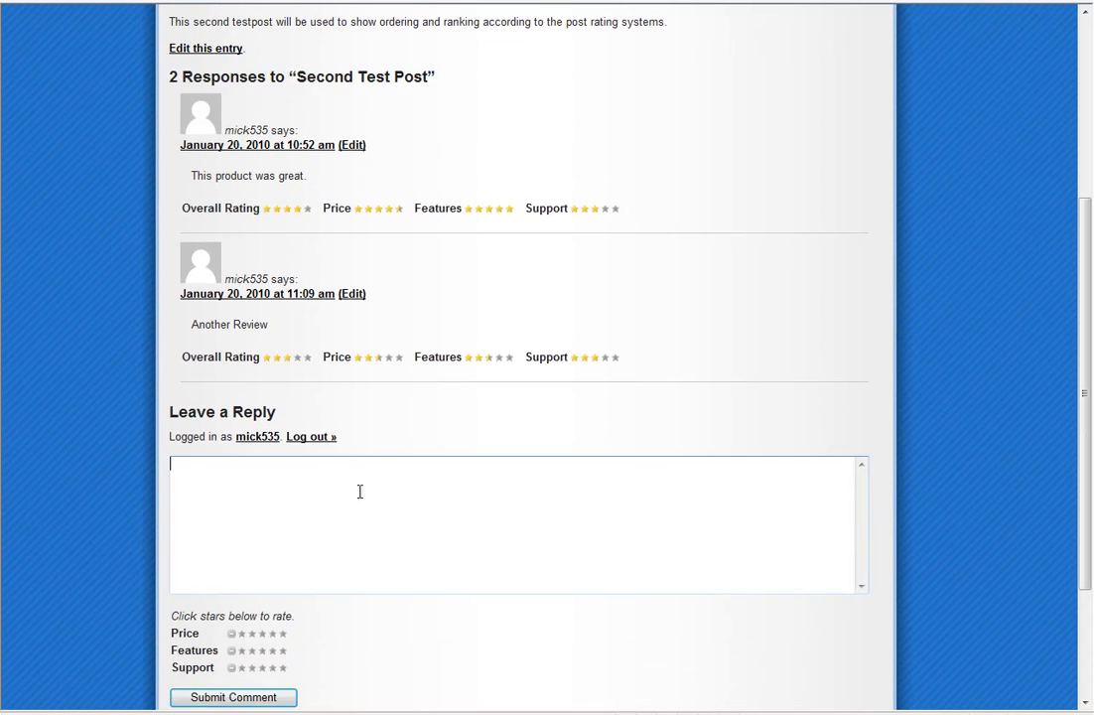
pyautogui.scroll(-1, 361, 494)
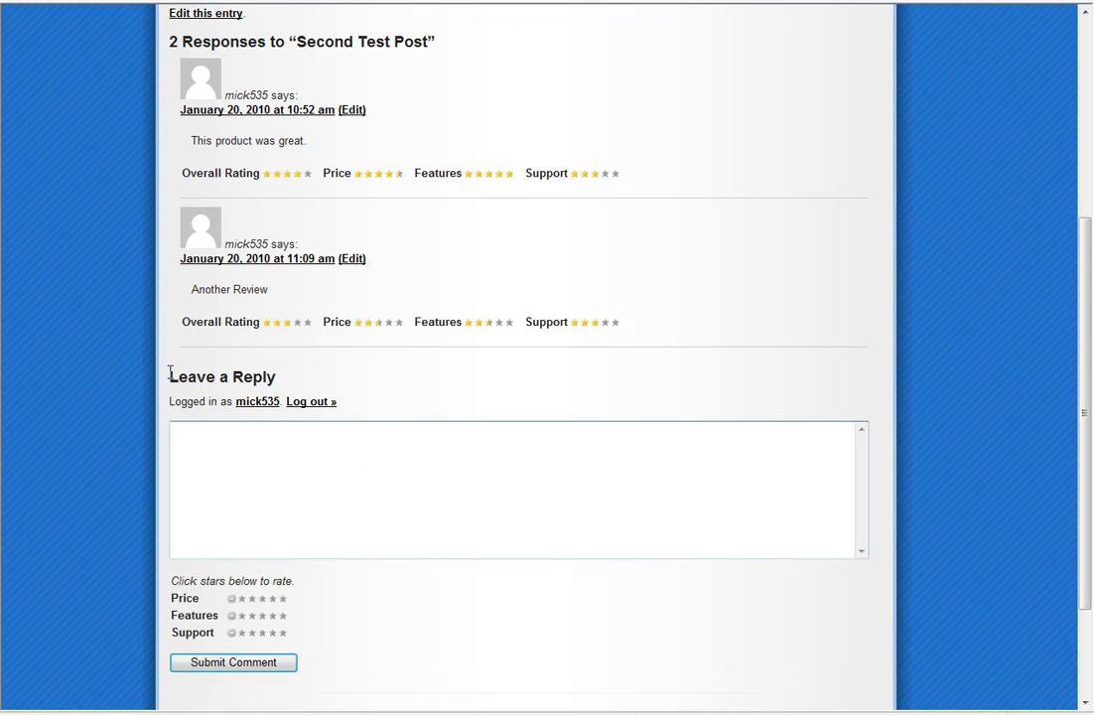
pyautogui.moveTo(169, 374); pyautogui.dragTo(314, 378)
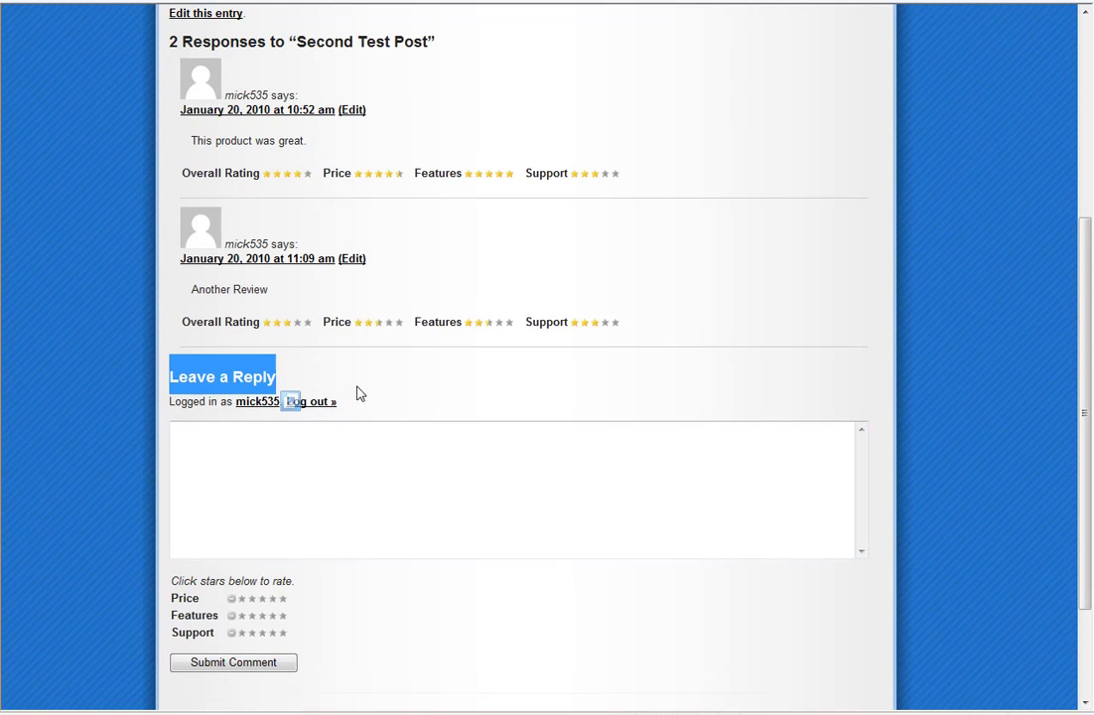
pyautogui.click(315, 475)
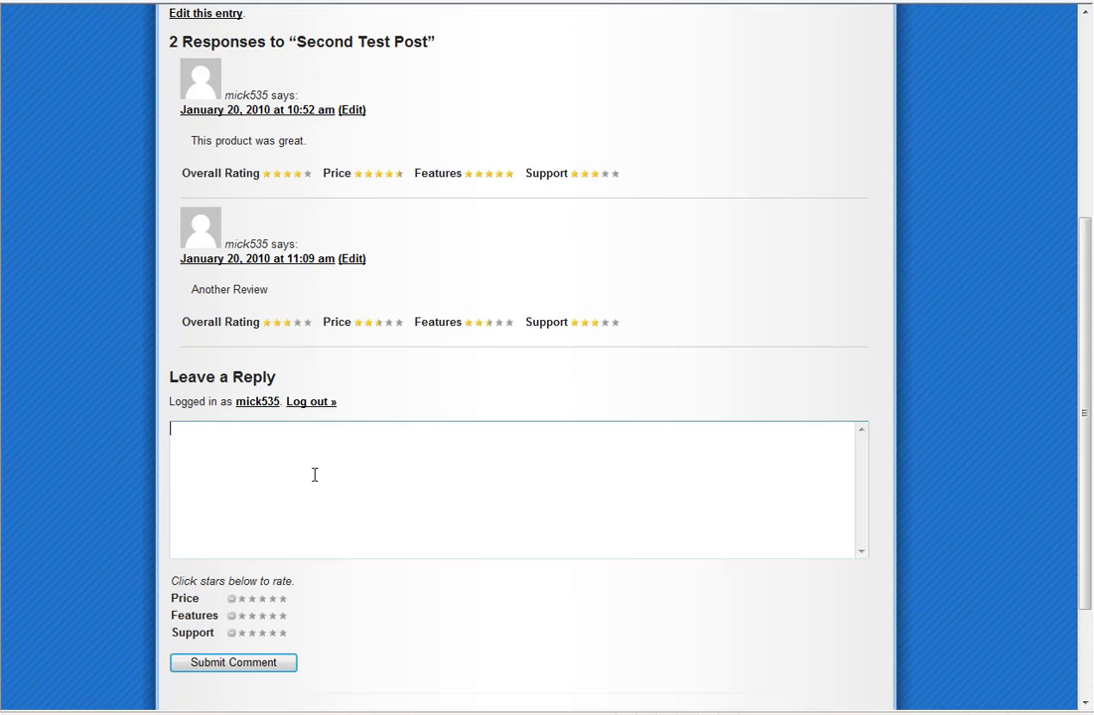
pyautogui.write('Post another Review')
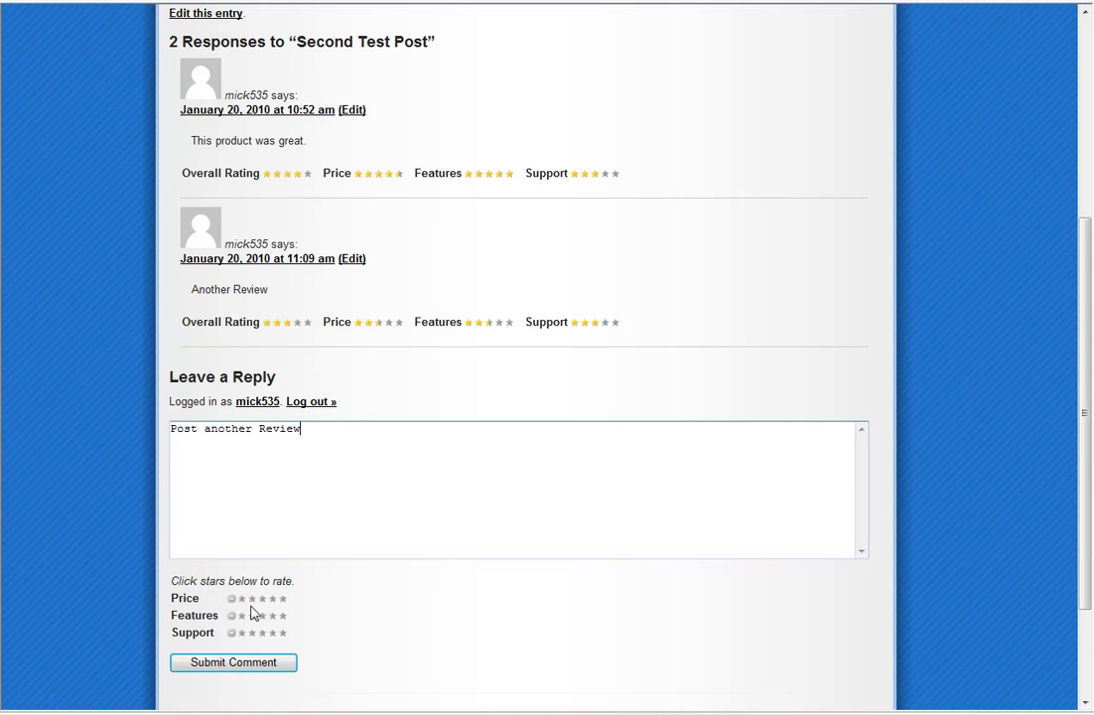
# Rate Price 4.5 stars and Features and Support 5 stars each, and submit the review
pyautogui.click(282, 599)
pyautogui.click(284, 617)
pyautogui.click(285, 633)
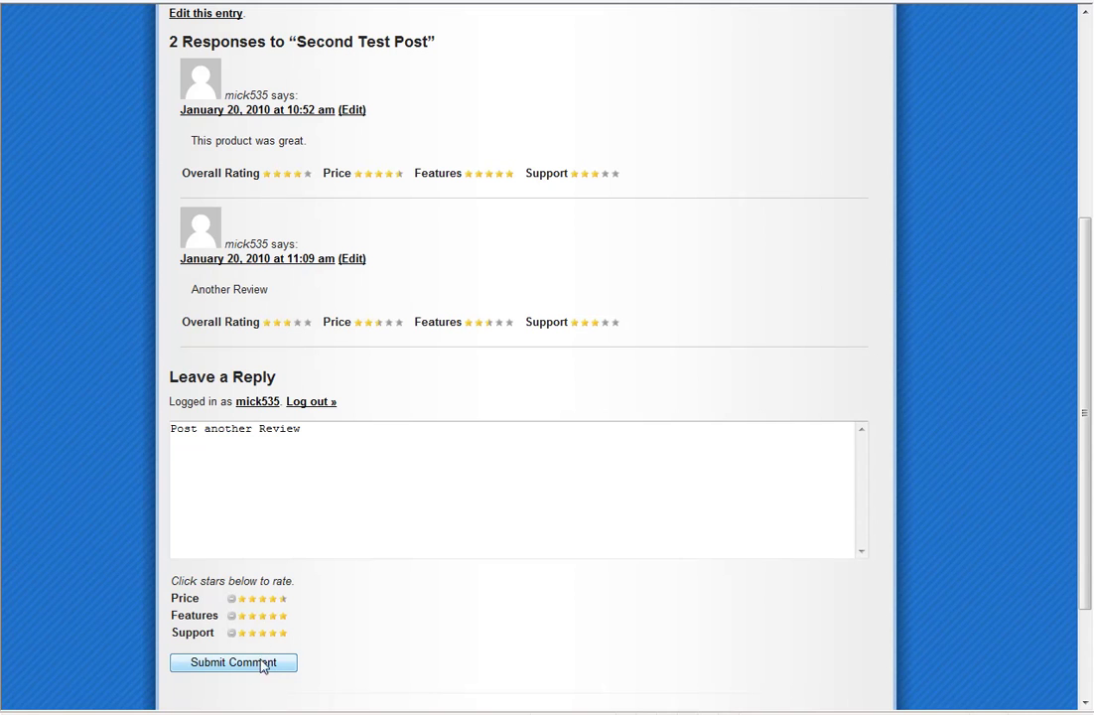
pyautogui.click(260, 660)
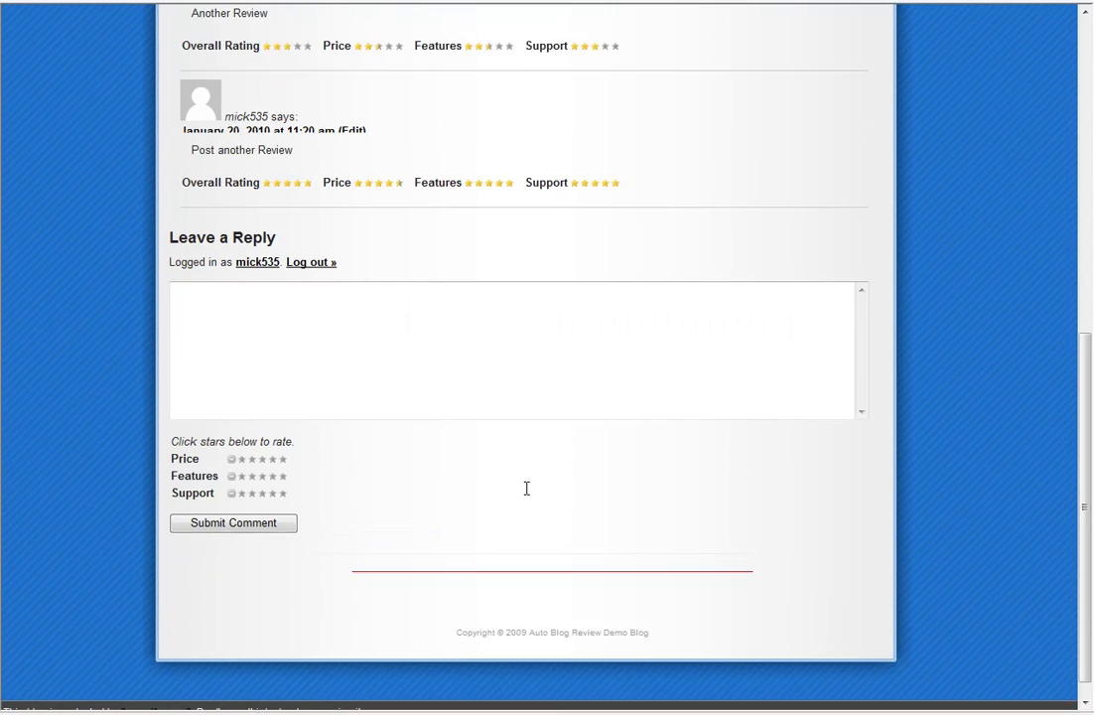
# Check the Second Test Post's average ratings and compare them with the ranking table and entries on the blog's home page
pyautogui.scroll(5, 526, 488)
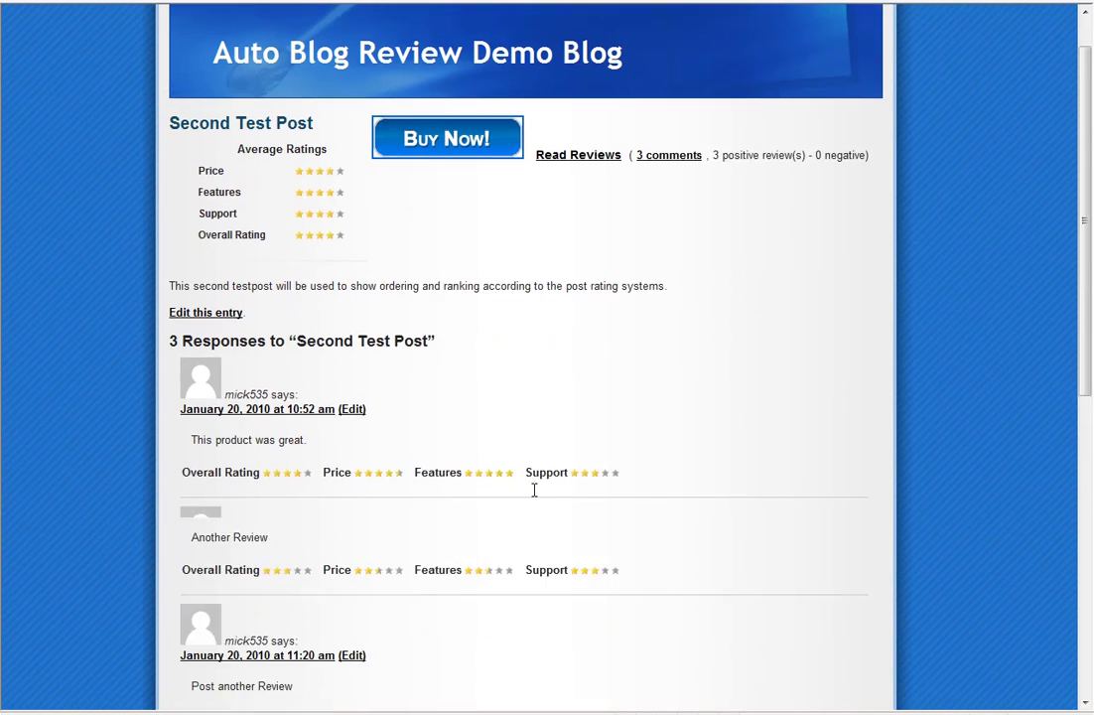
pyautogui.scroll(1, 534, 491)
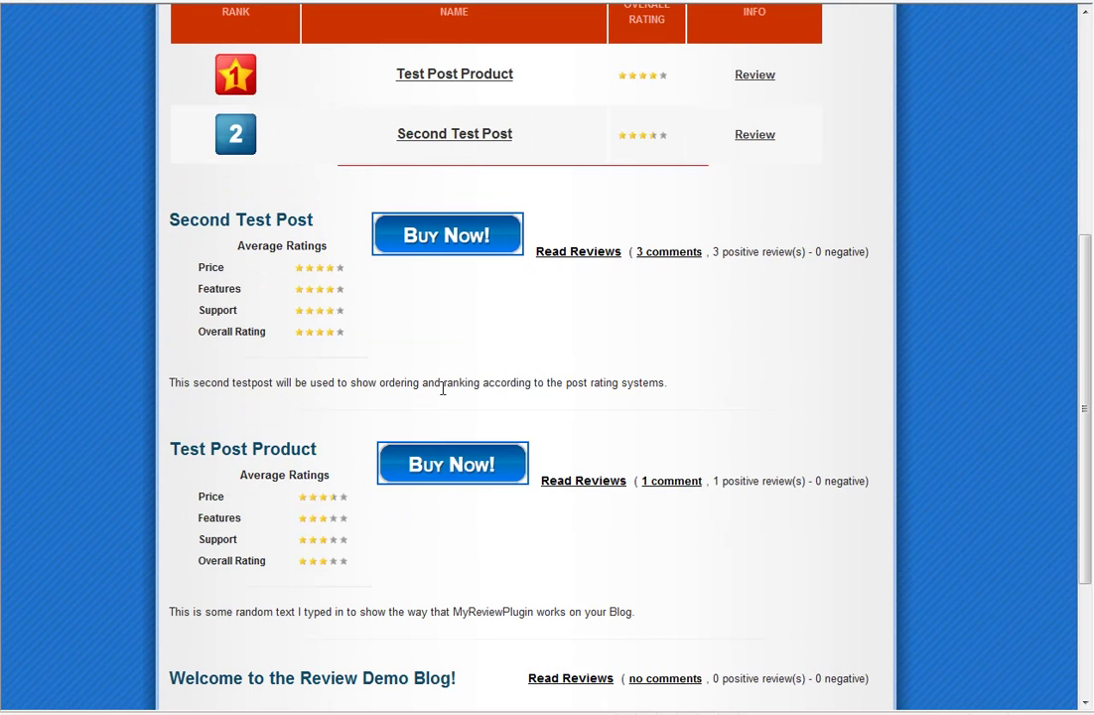
pyautogui.scroll(1, 442, 389)
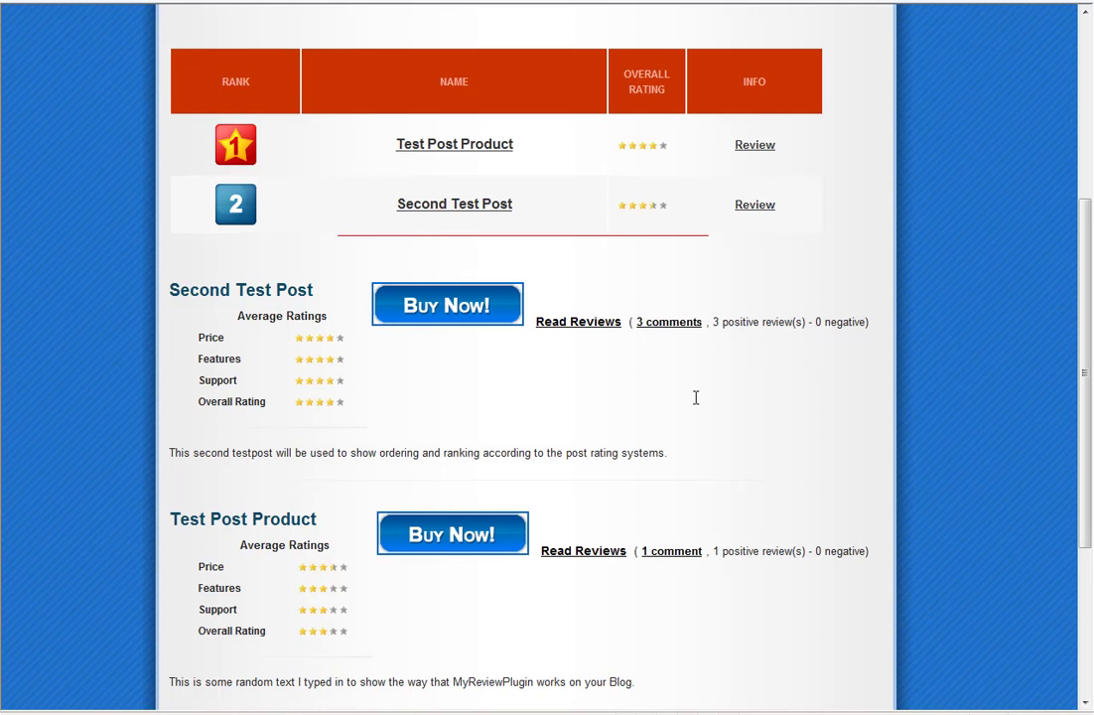
pyautogui.scroll(2, 696, 397)
pyautogui.scroll(1, 678, 400)
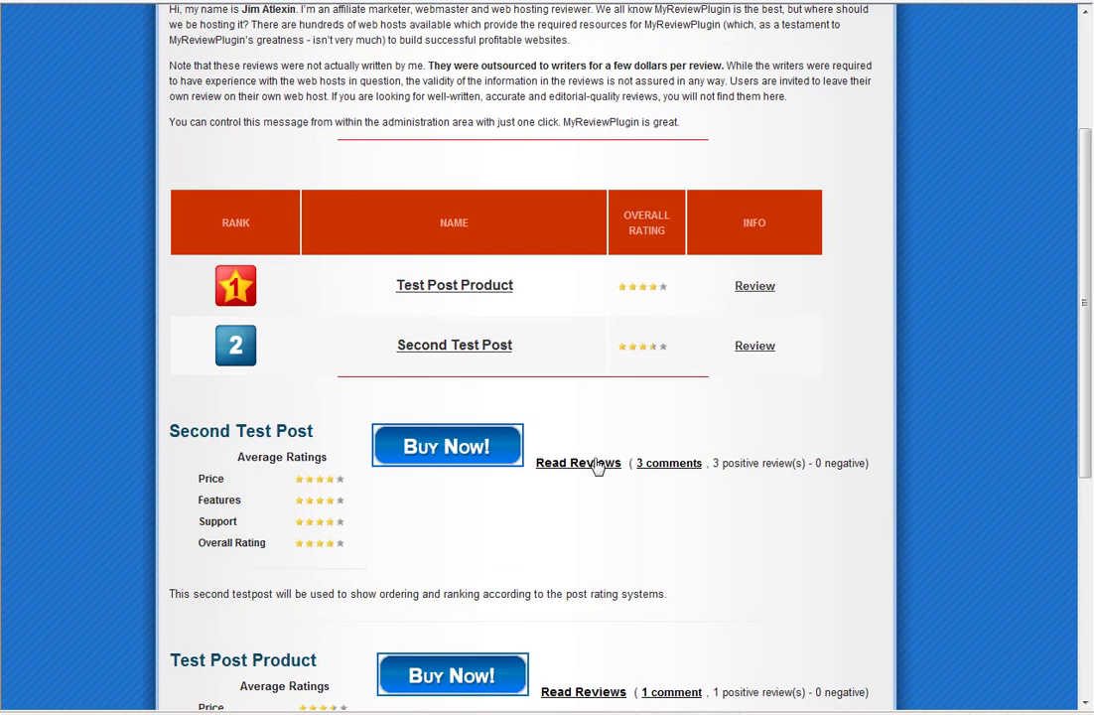
pyautogui.scroll(3, 451, 554)
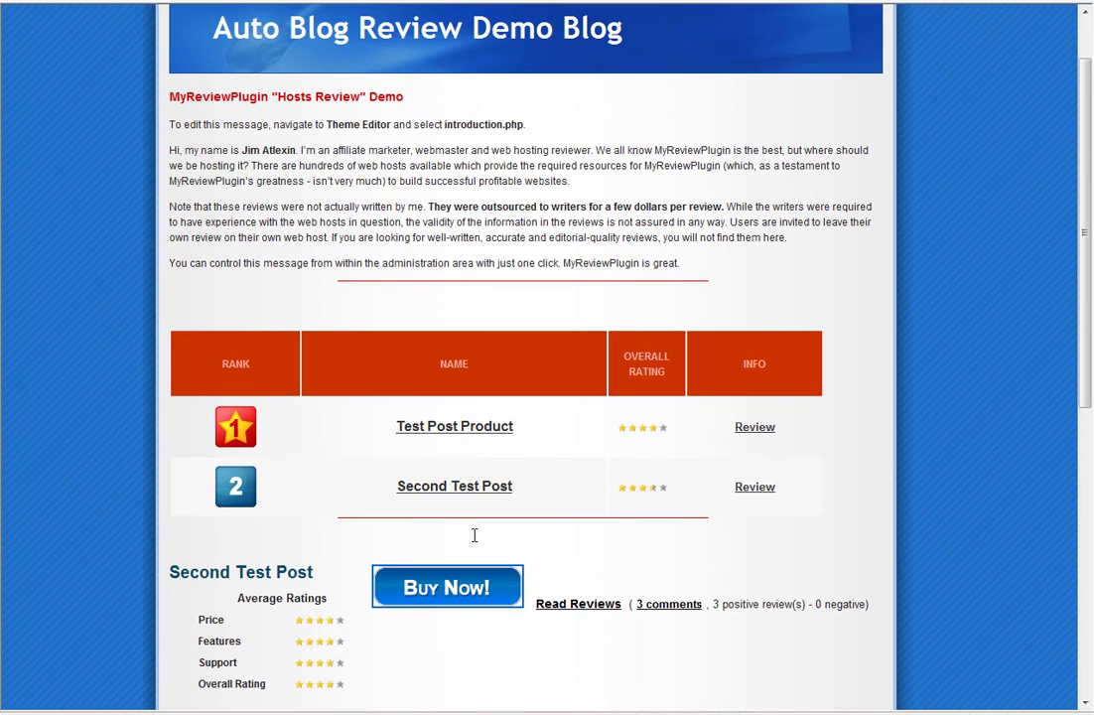
pyautogui.scroll(2, 571, 507)
pyautogui.scroll(-5, 596, 487)
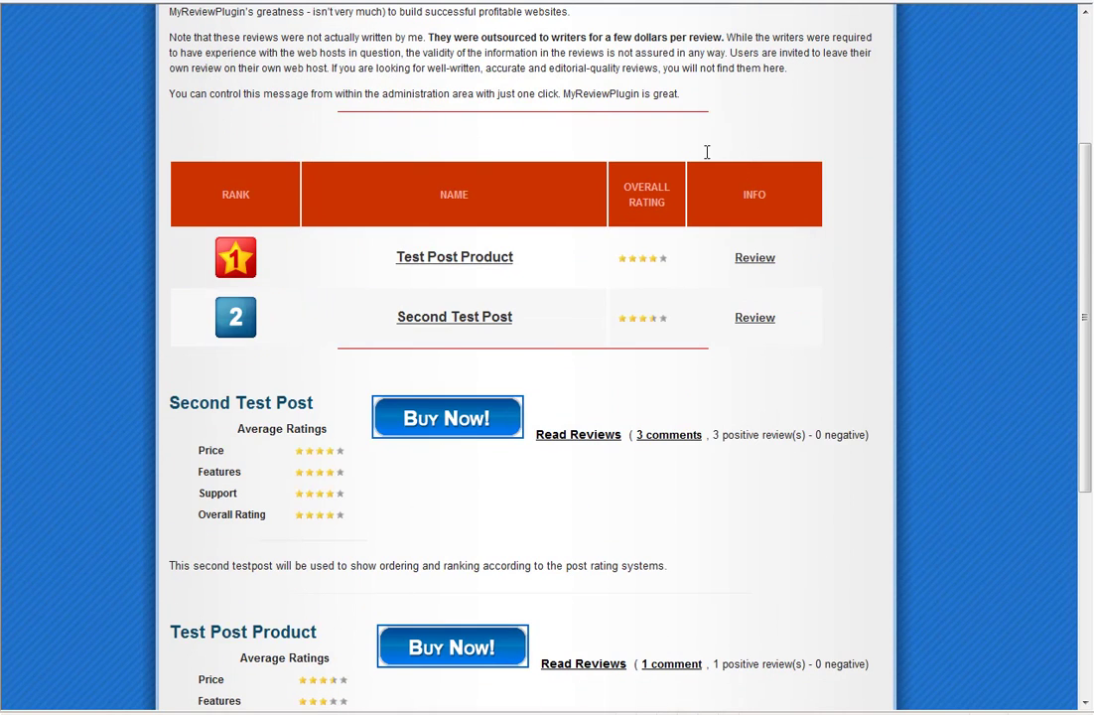
pyautogui.scroll(-2, 599, 243)
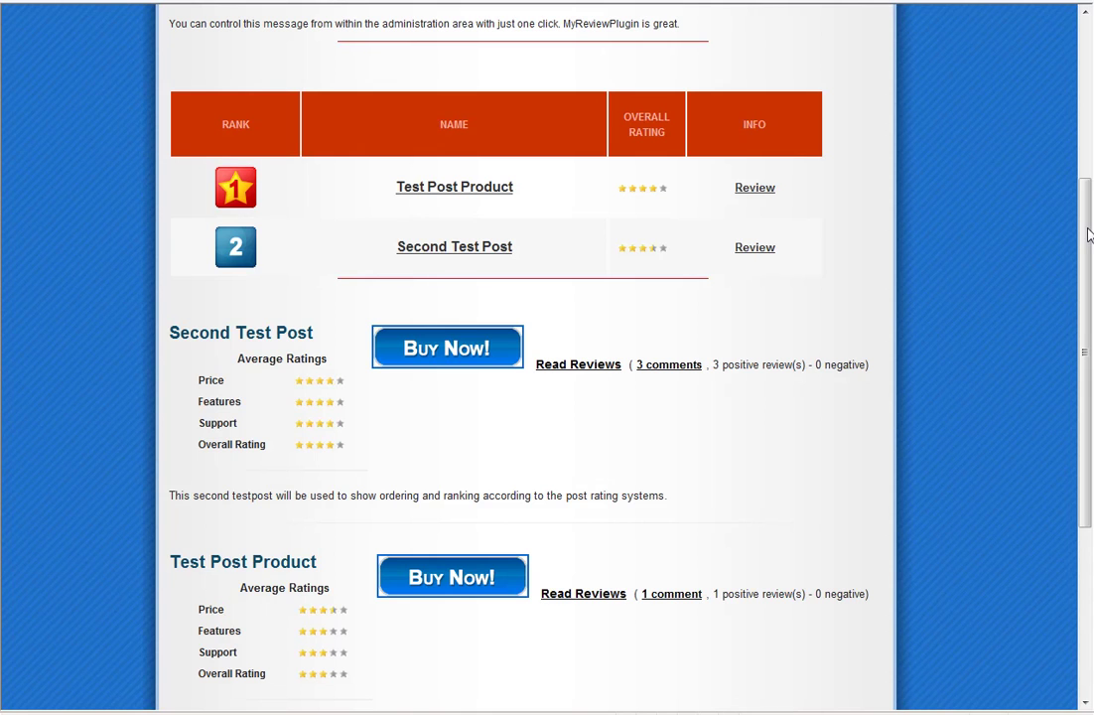
pyautogui.moveTo(1089, 233); pyautogui.dragTo(1076, 65)
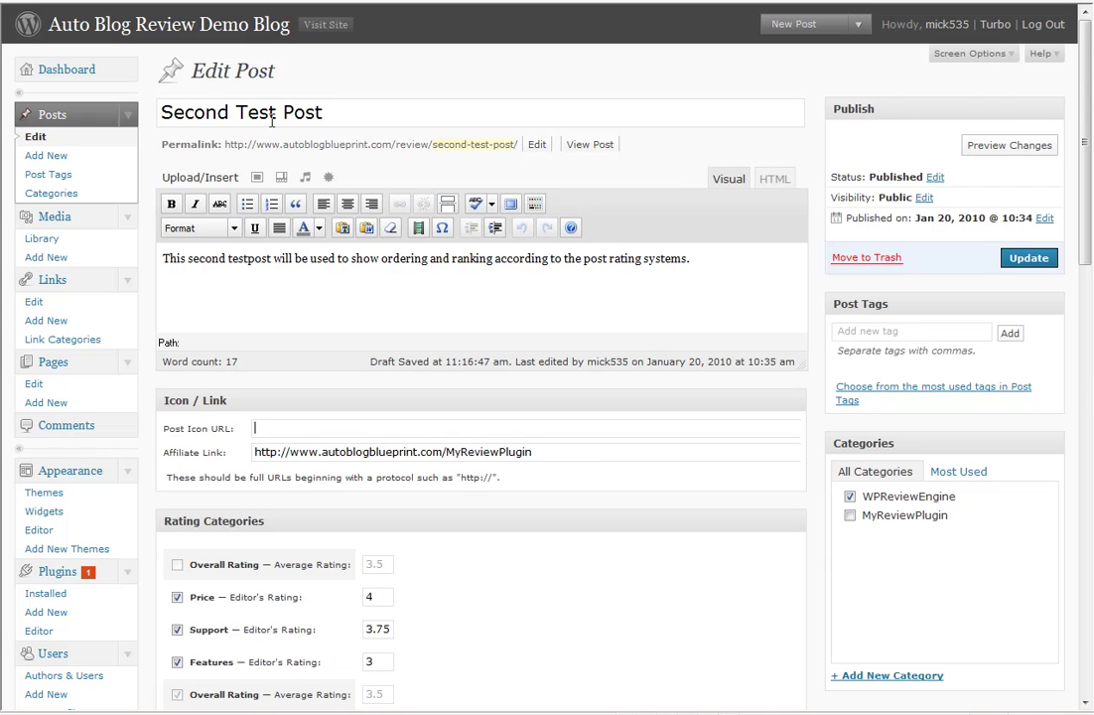
# Examine the Second Test Post's body text, affiliate link and post icon URL field in the WordPress post editor
pyautogui.moveTo(165, 260); pyautogui.dragTo(611, 273)
pyautogui.click(349, 261)
pyautogui.scroll(-4, 145, 283)
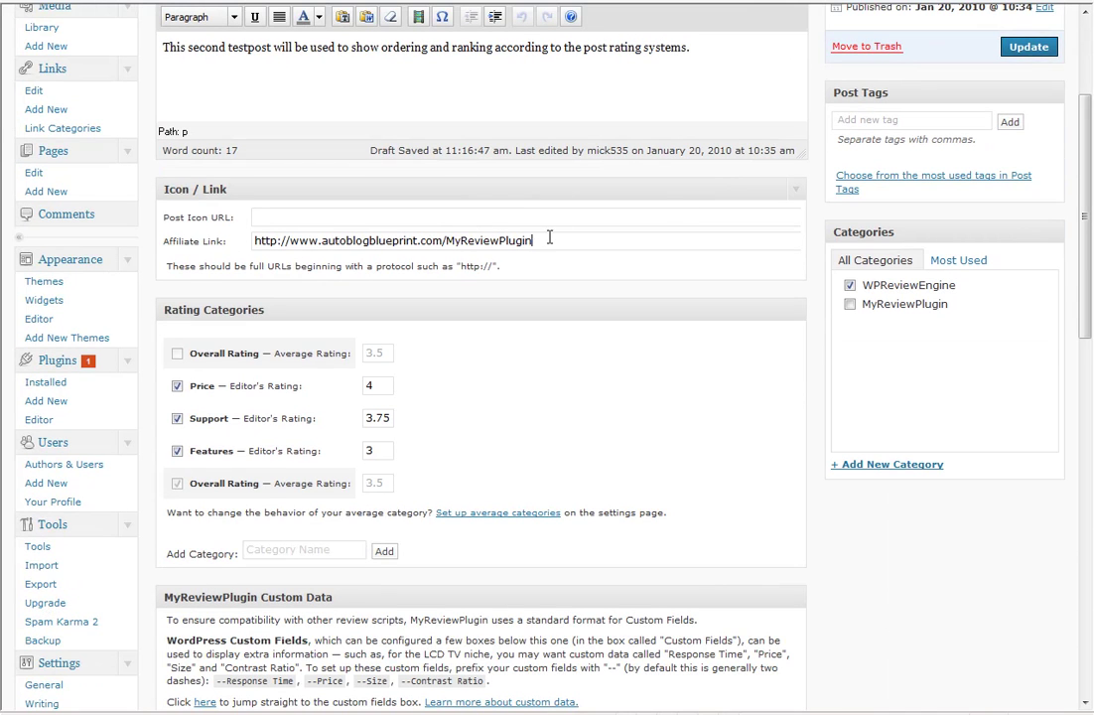
pyautogui.moveTo(549, 238); pyautogui.dragTo(241, 246)
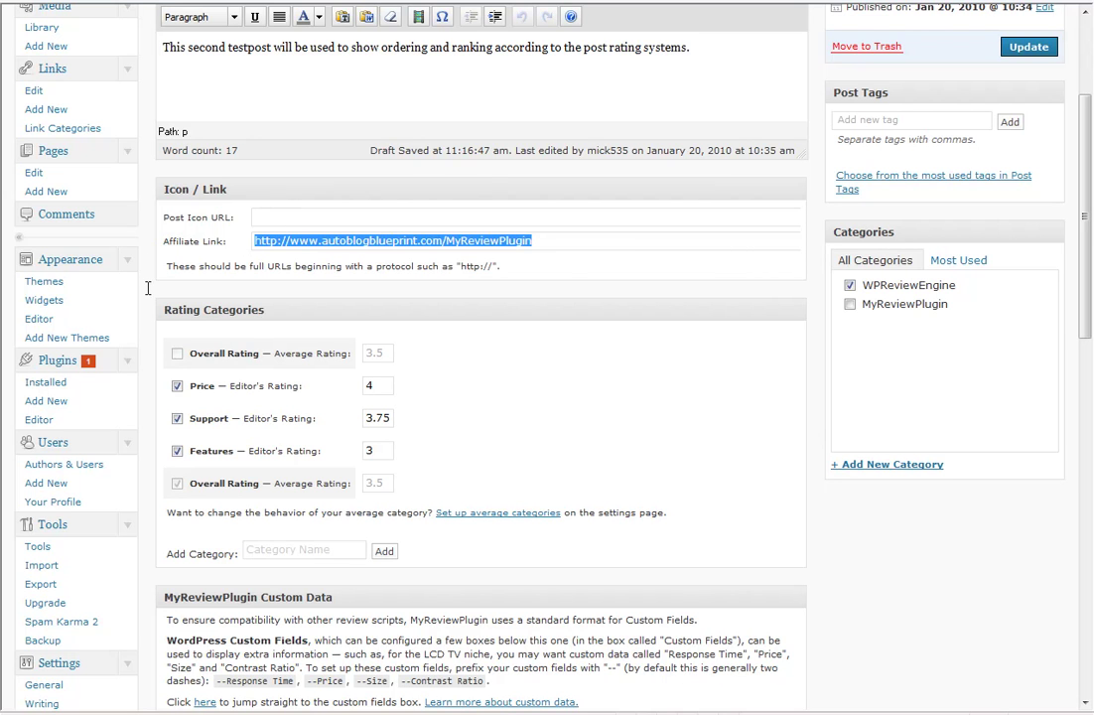
pyautogui.click(269, 216)
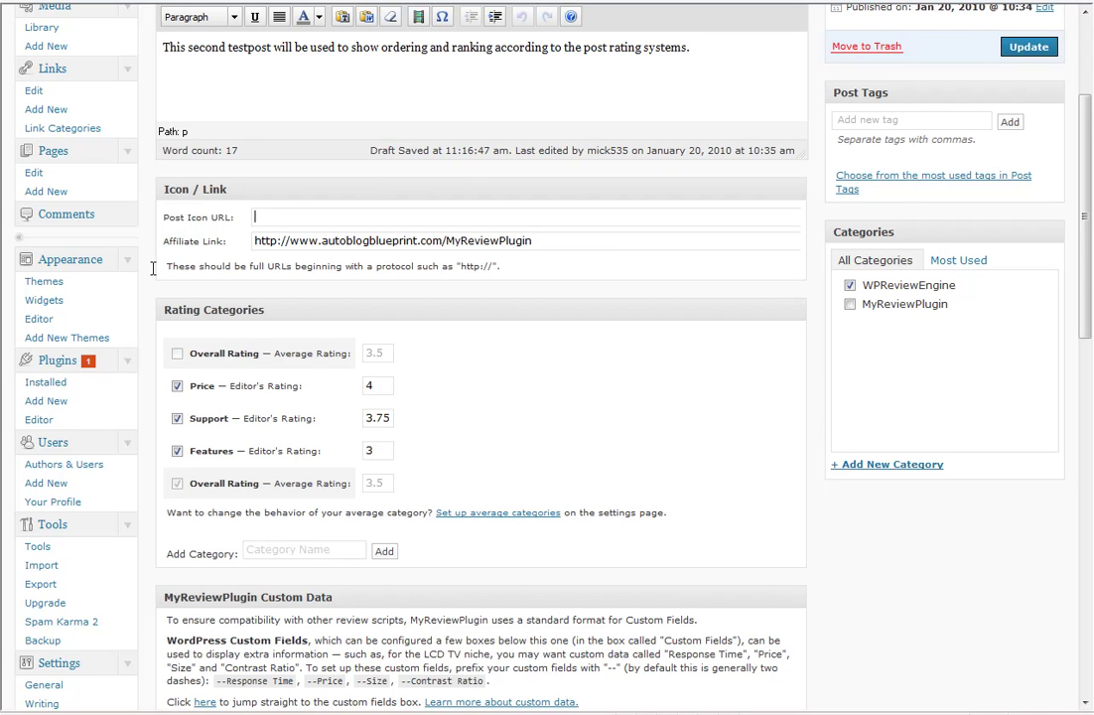
# Examine the post's rating categories and collapse and expand the MyReviewPlugin Custom Data section
pyautogui.scroll(-1, 154, 268)
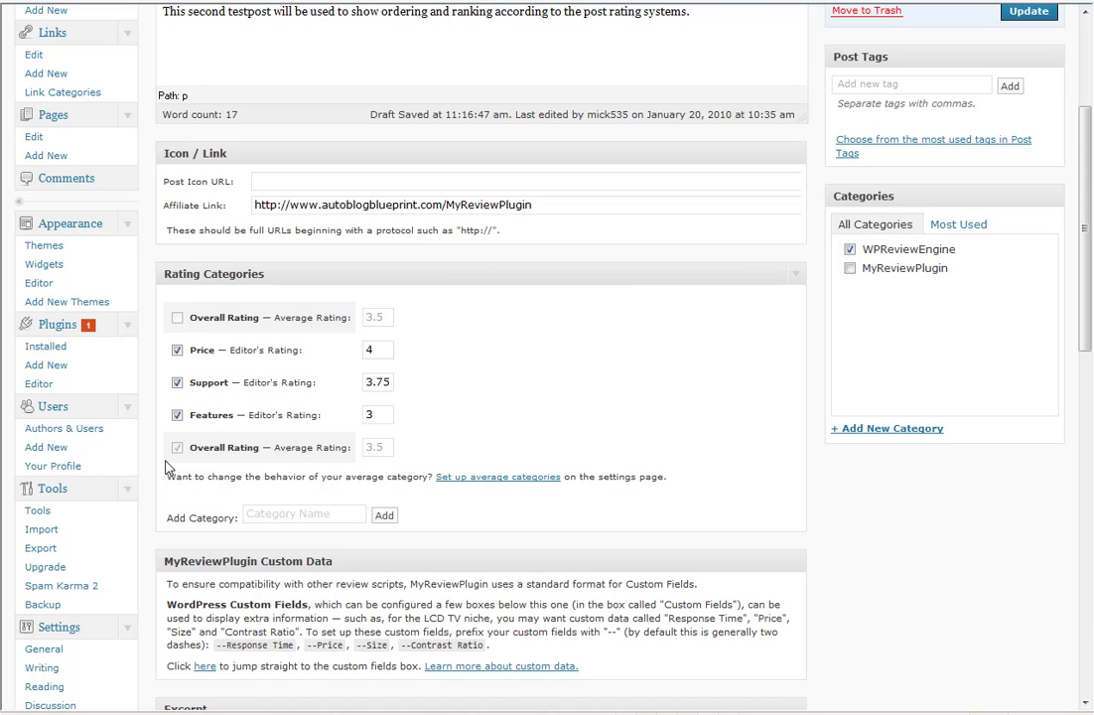
pyautogui.scroll(-3, 159, 461)
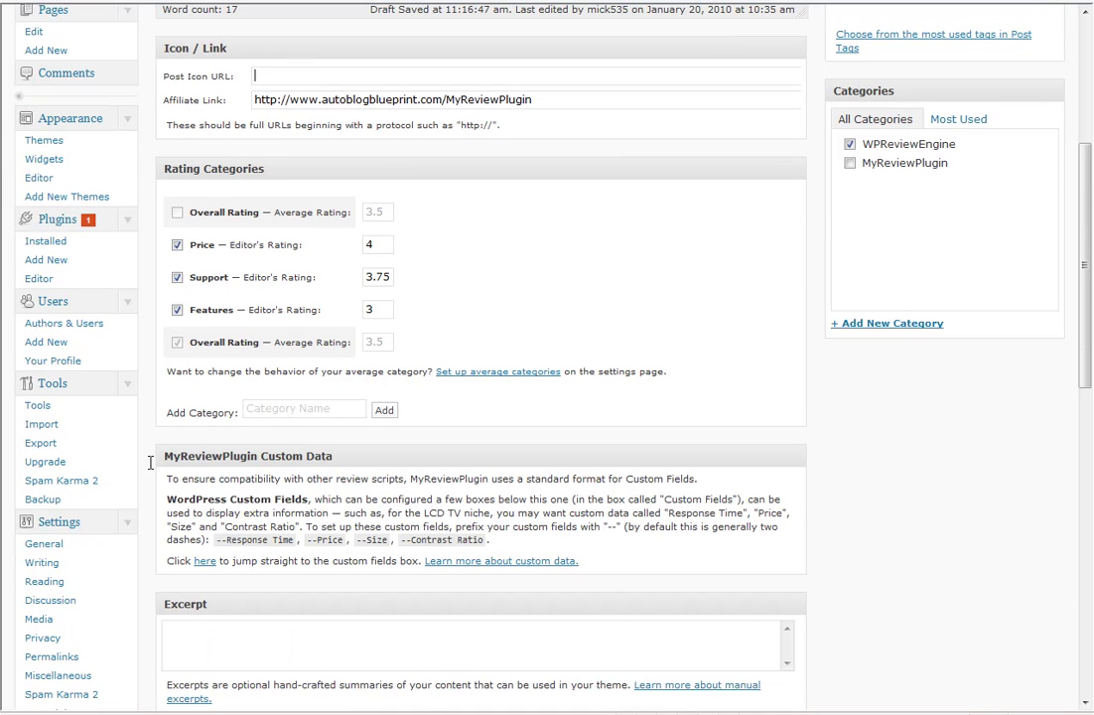
pyautogui.click(165, 456)
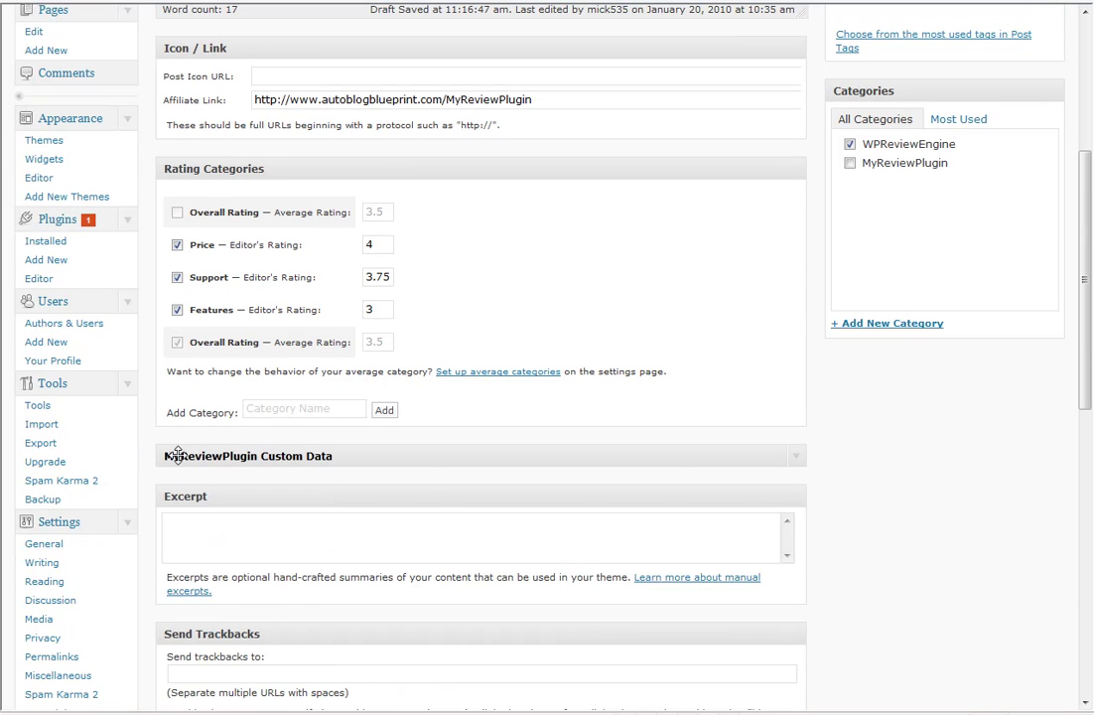
pyautogui.click(174, 456)
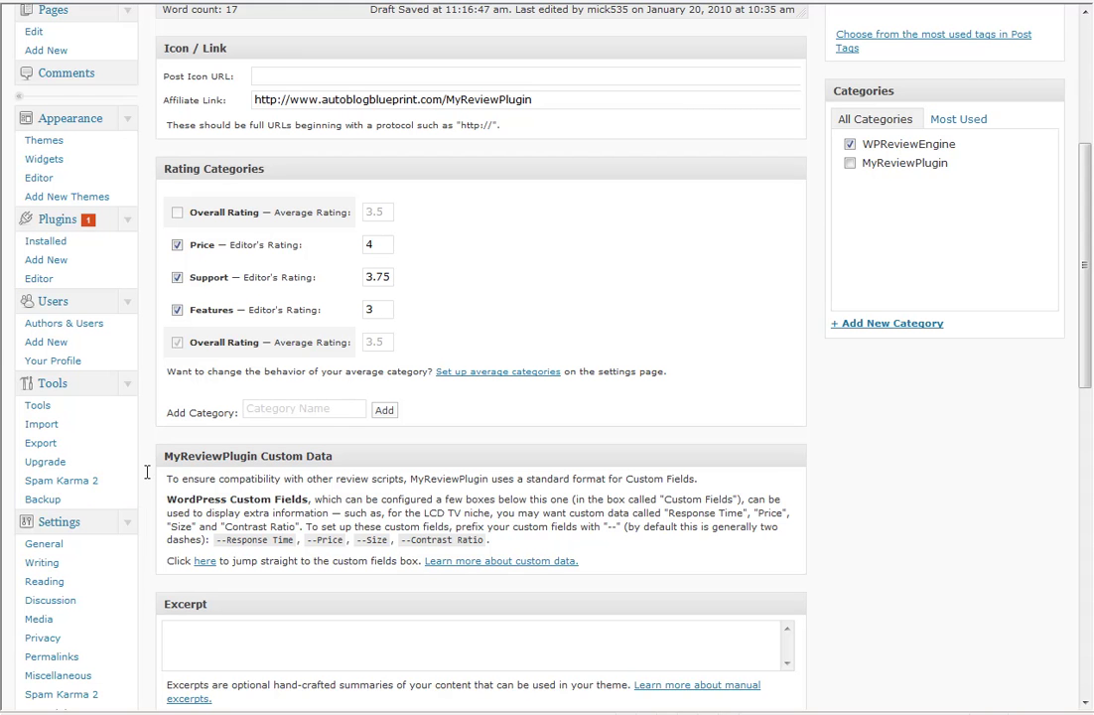
# Open MyReviewPlugin's Quick Start page and enter Price as the name of a rating category
pyautogui.scroll(-10, 139, 475)
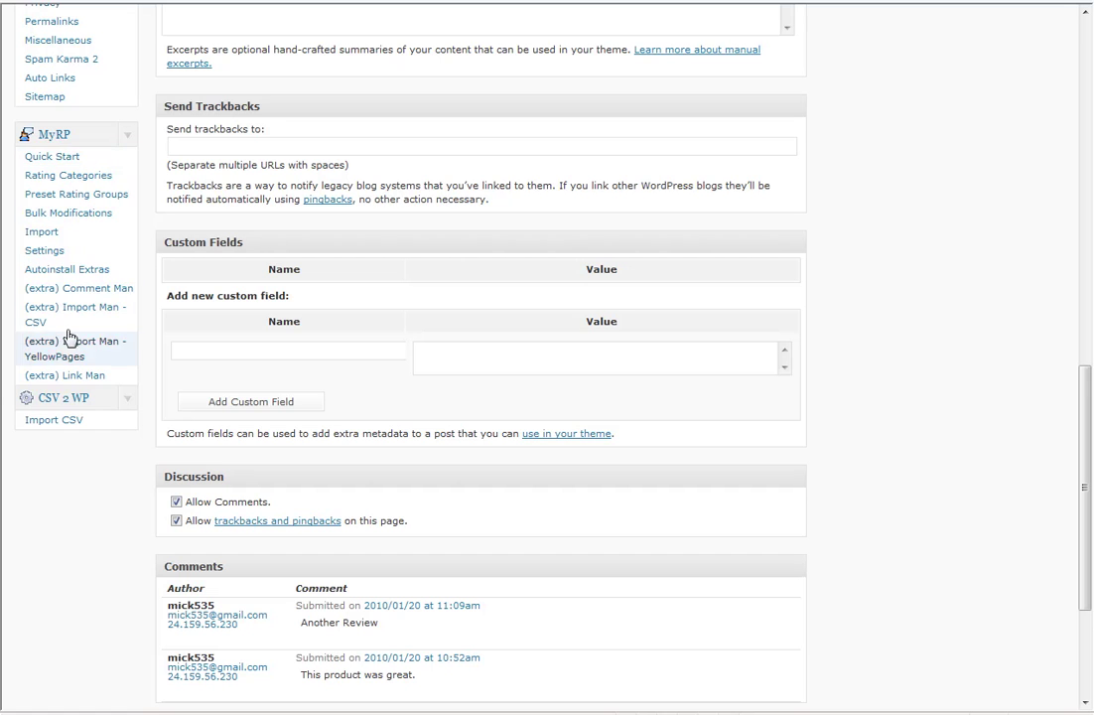
pyautogui.click(51, 157)
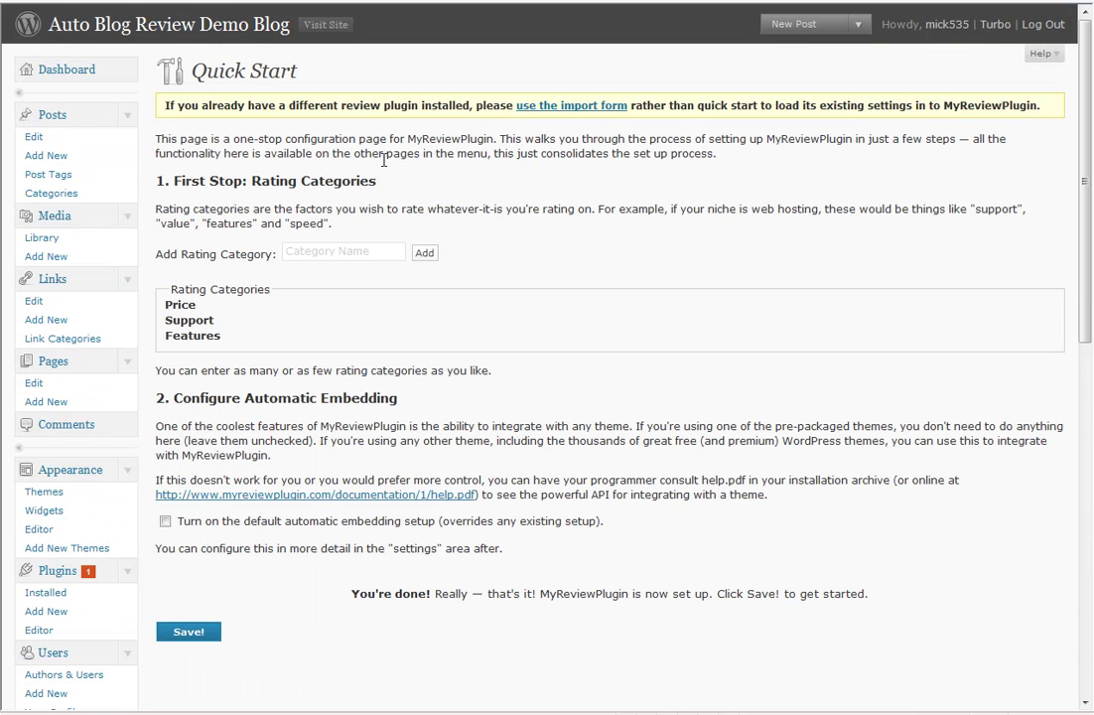
pyautogui.click(330, 252)
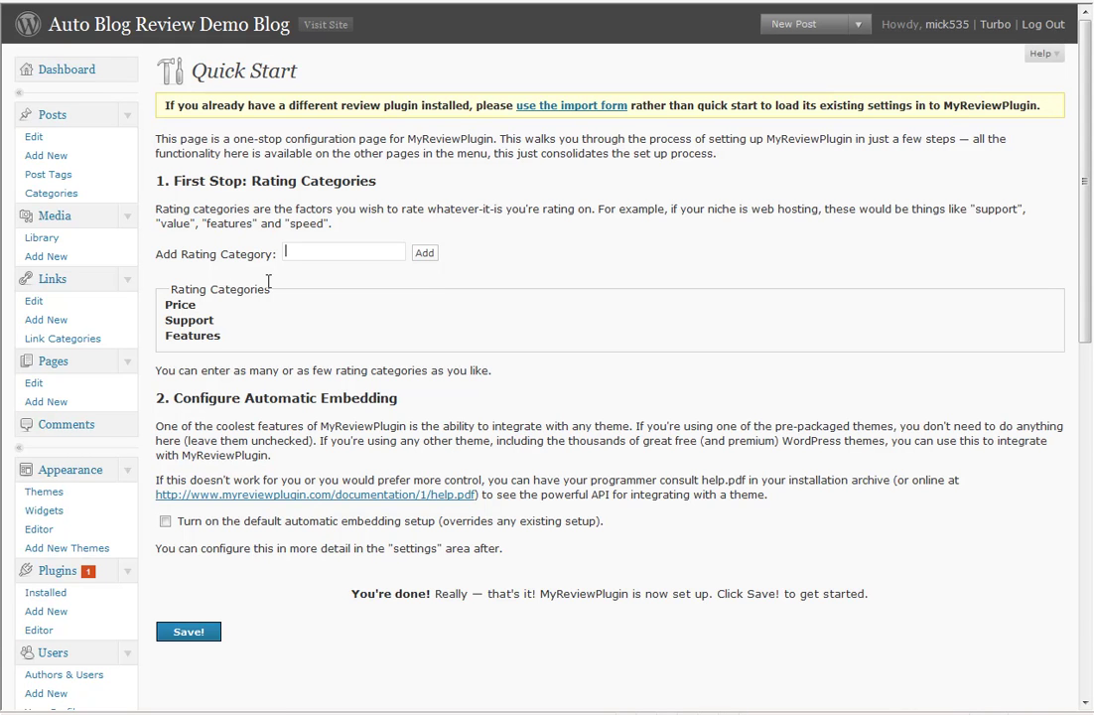
pyautogui.write('Price')
# Open the MyReviewPlugin rating category settings and move Features up one place, above Support
pyautogui.scroll(-2, 141, 360)
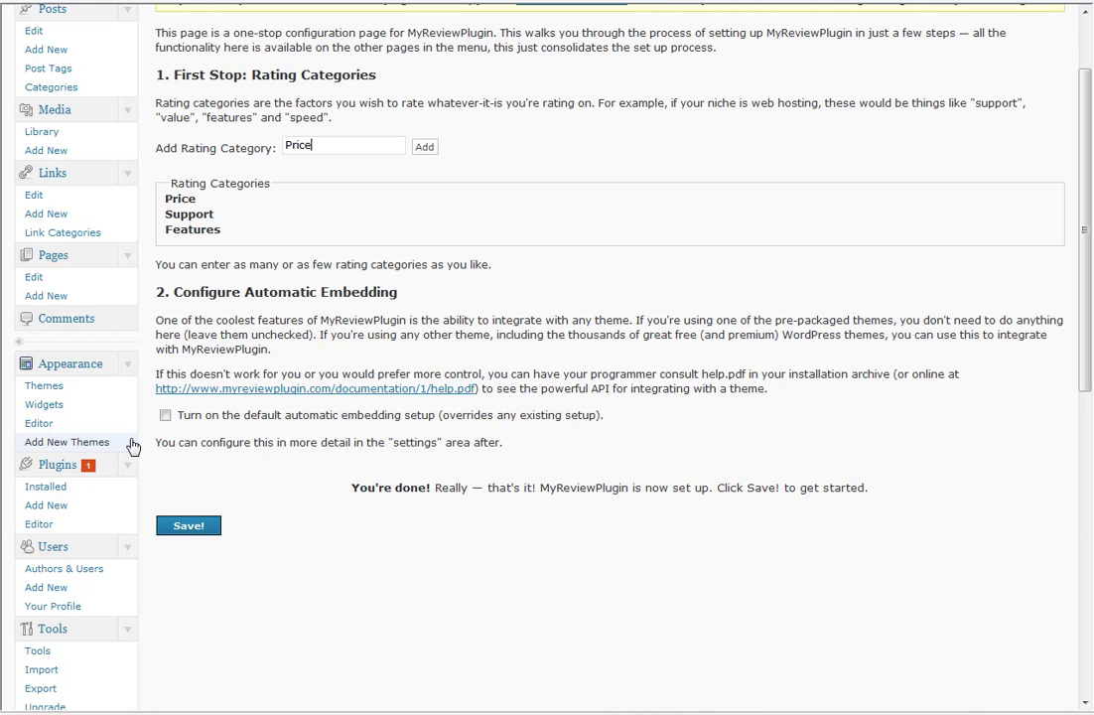
pyautogui.scroll(-12, 133, 446)
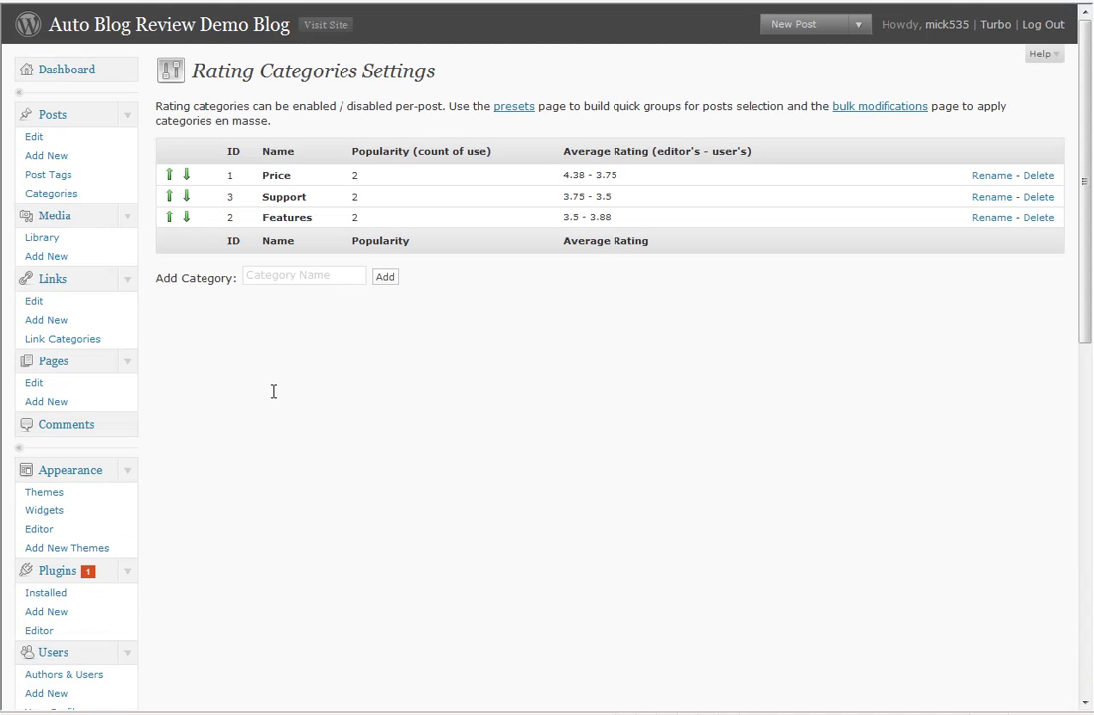
pyautogui.click(171, 221)
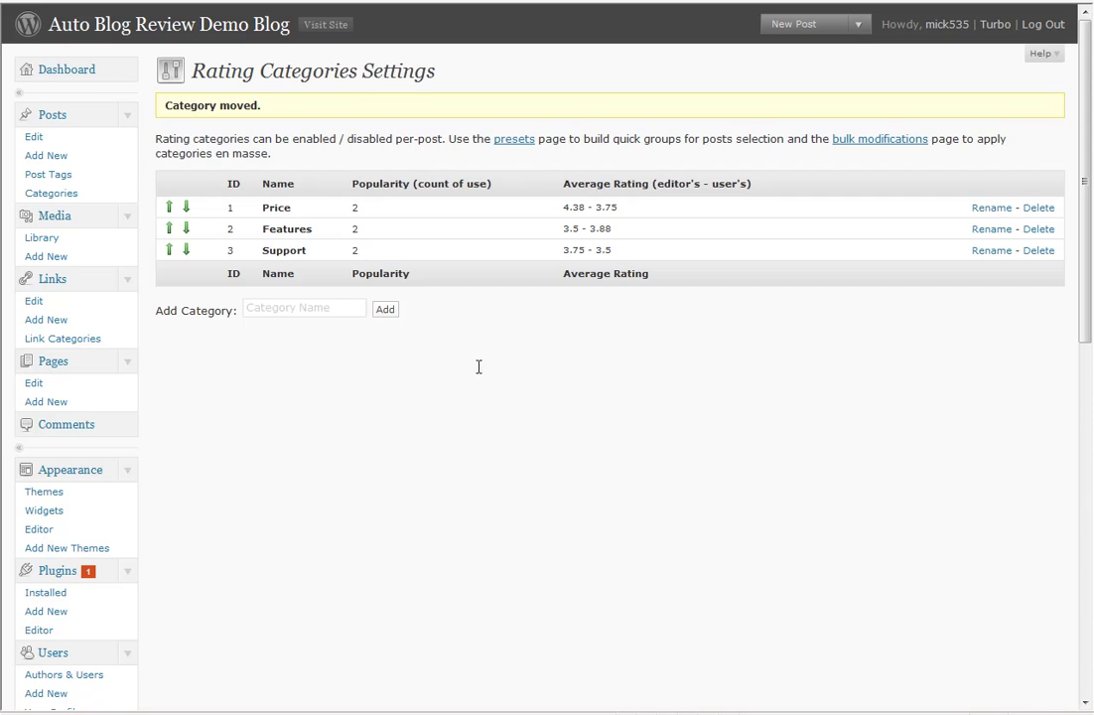
# Open MyReviewPlugin's Preset Rating Groups page to view the default categories and category group options
pyautogui.scroll(-3, 224, 361)
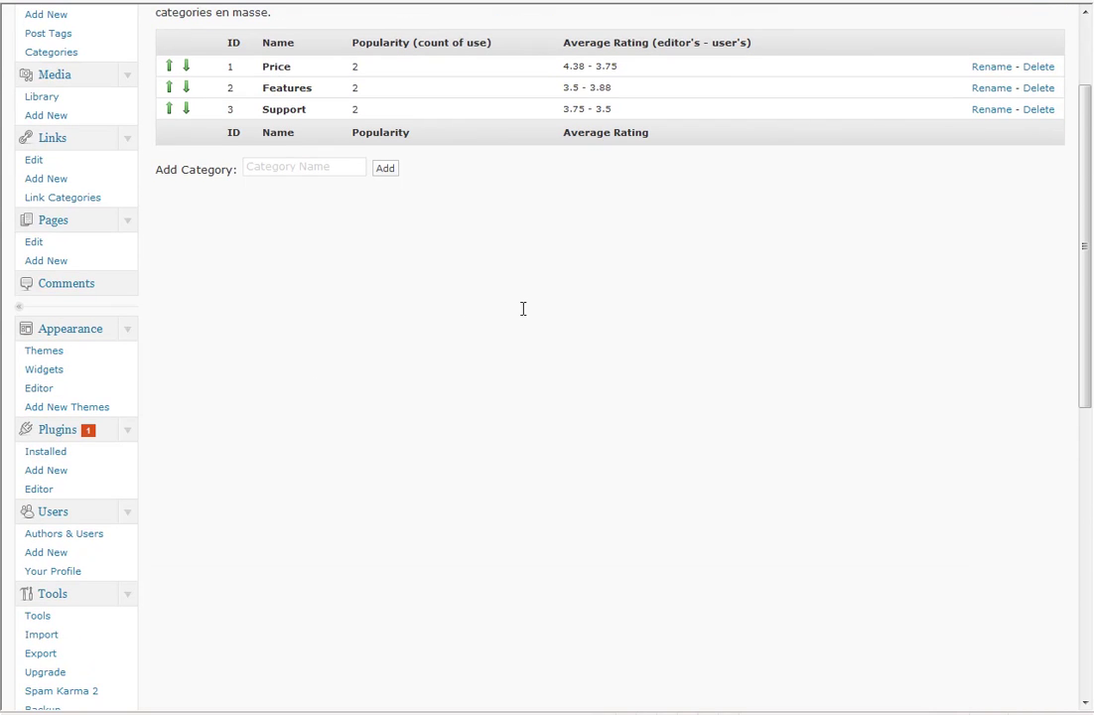
pyautogui.scroll(-5, 259, 338)
pyautogui.scroll(-10, 254, 343)
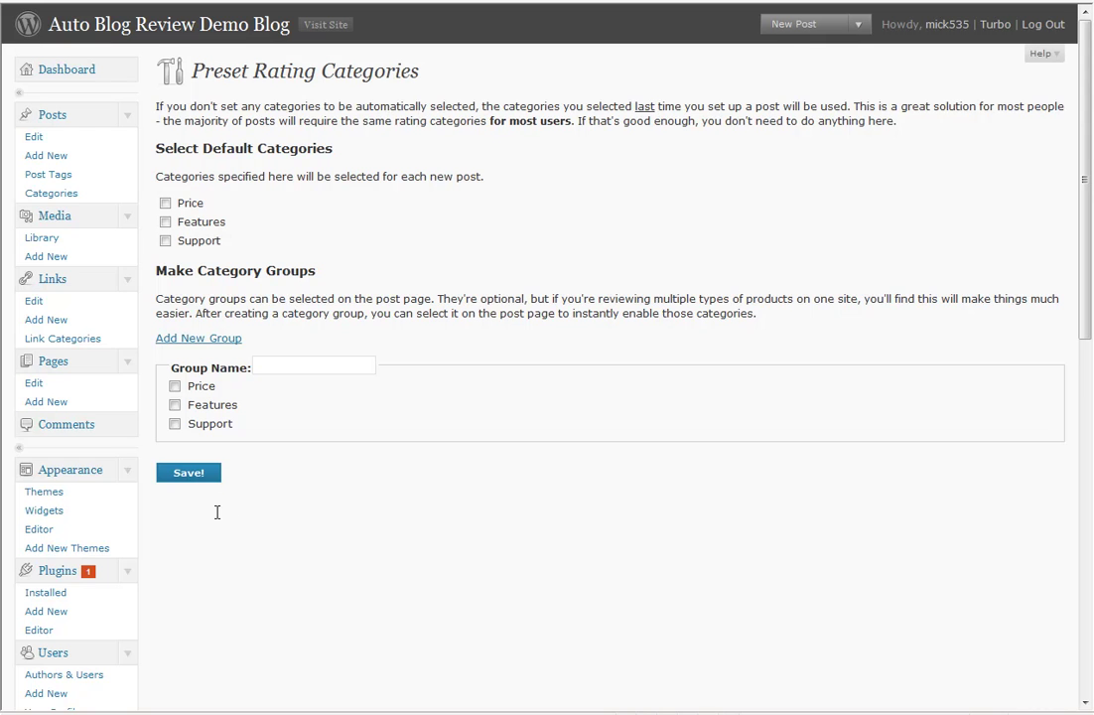
# Open the Import Man CSV importer among MyReviewPlugin's extras
pyautogui.scroll(-7, 223, 506)
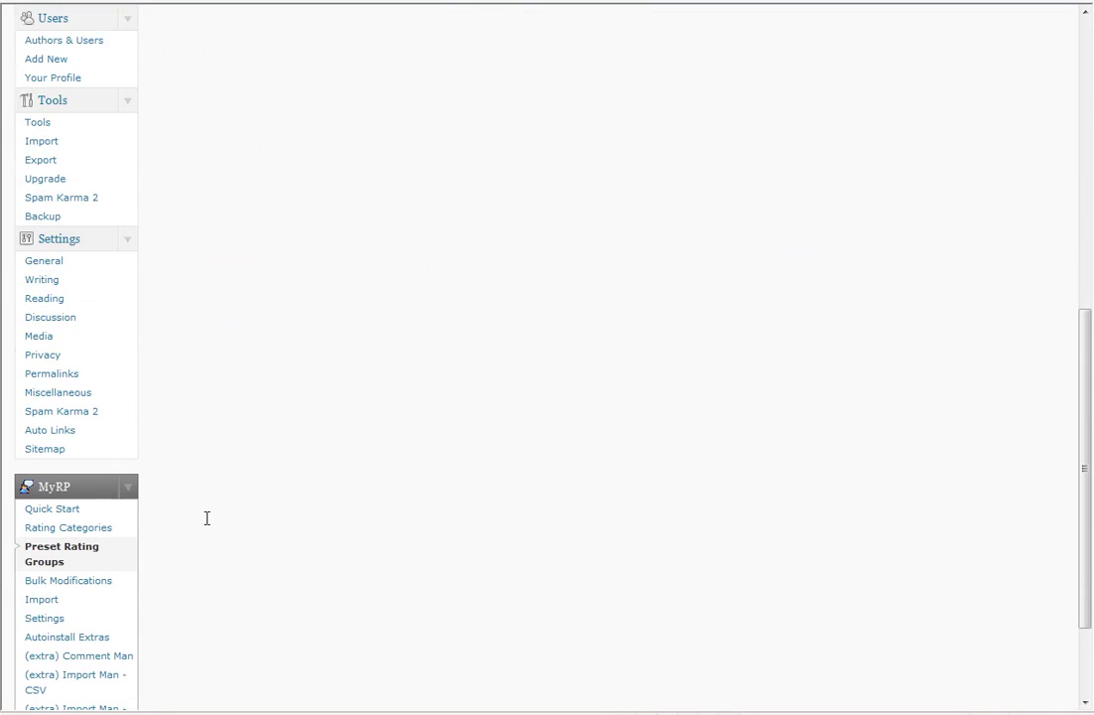
pyautogui.scroll(-1, 206, 518)
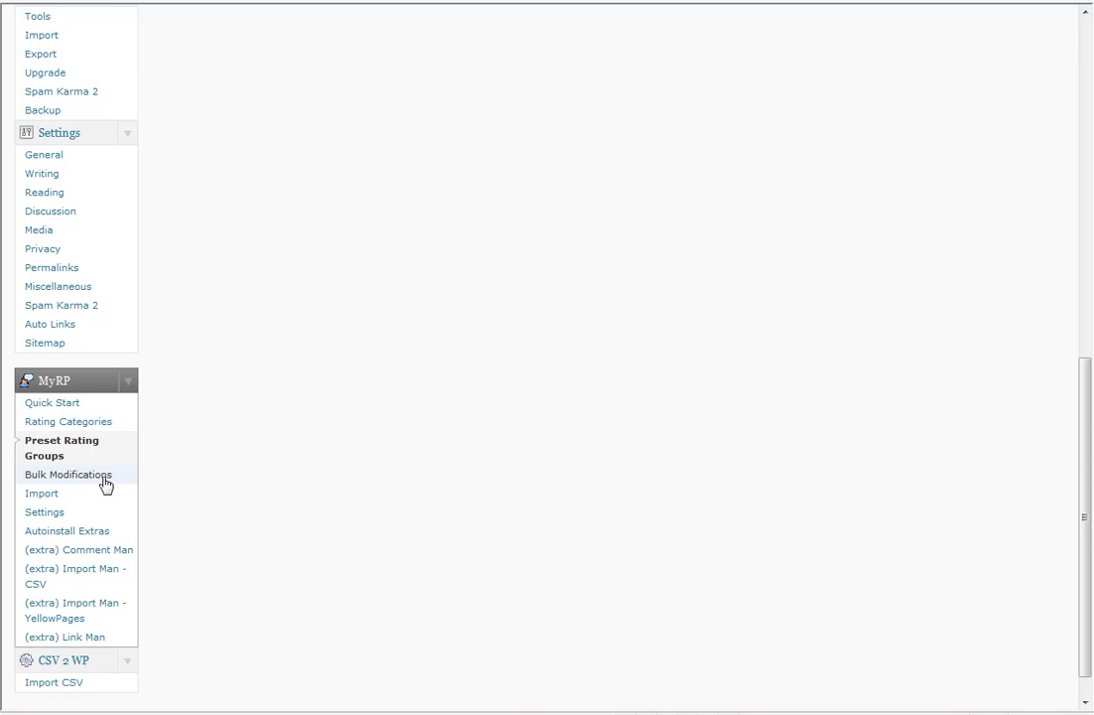
pyautogui.scroll(-1, 179, 466)
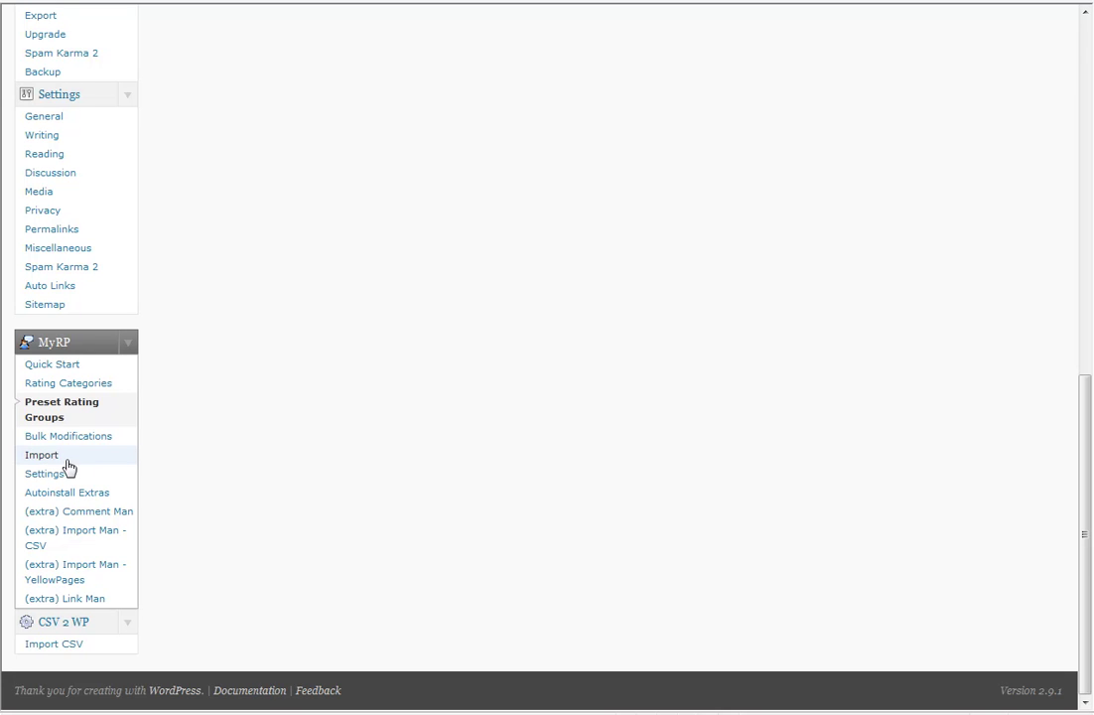
pyautogui.click(64, 539)
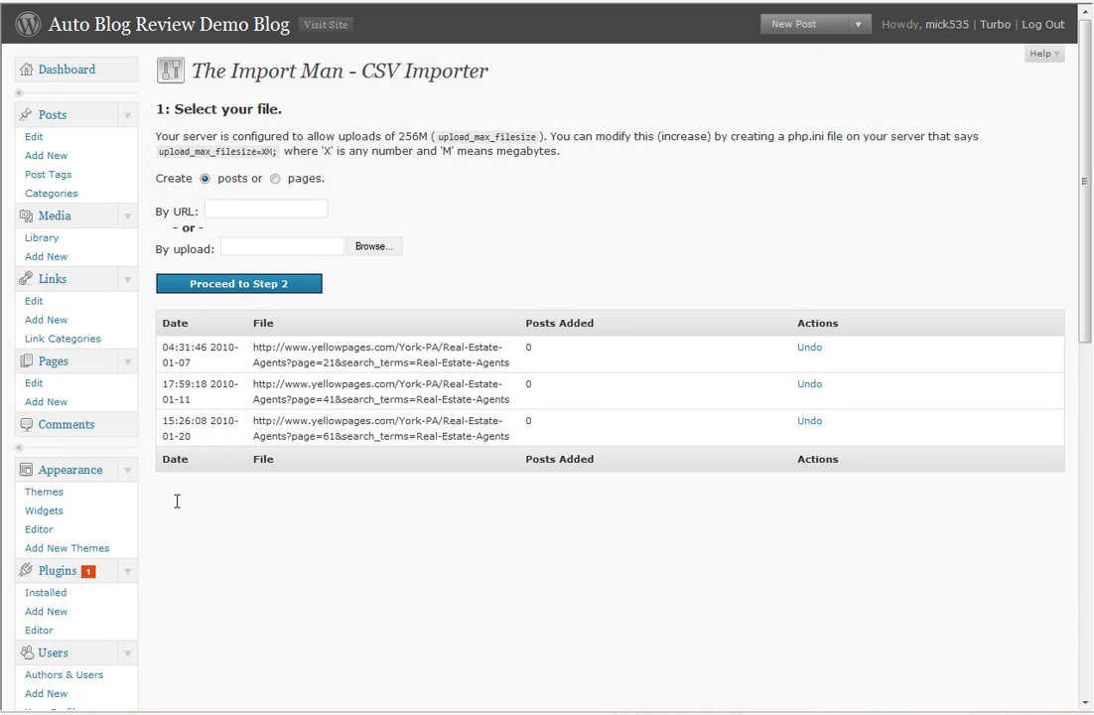
# Open MyReviewPlugin's Bulk Modifications page and examine its rating category, custom field and criteria options
pyautogui.scroll(-1, 177, 501)
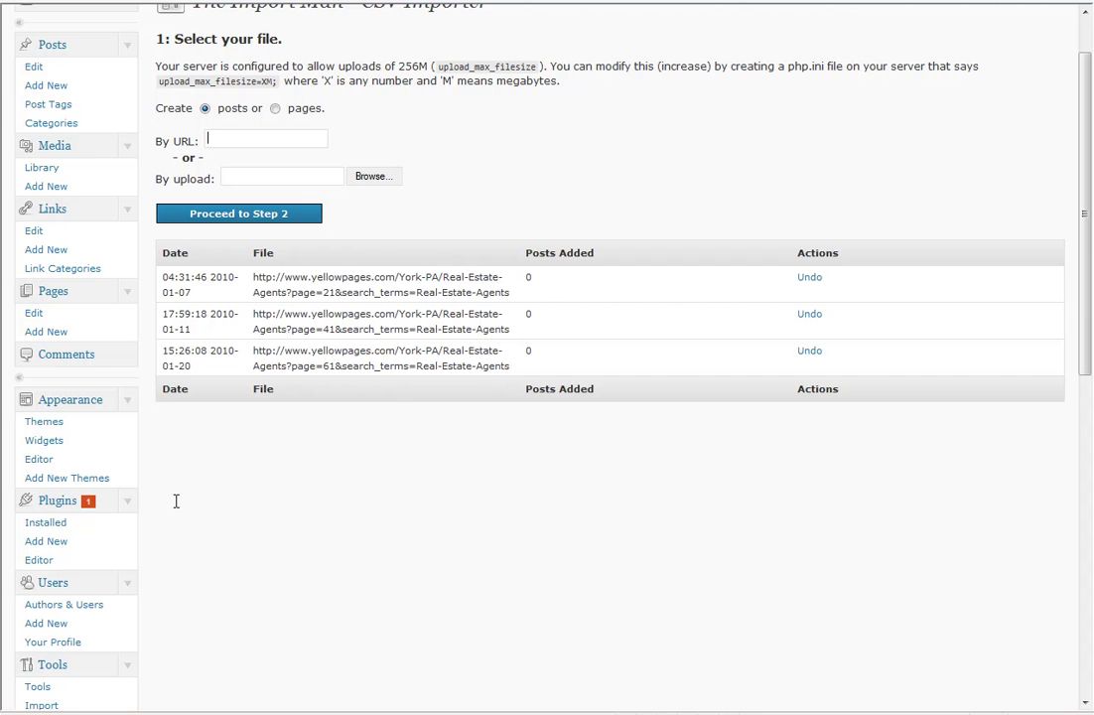
pyautogui.scroll(-1, 175, 501)
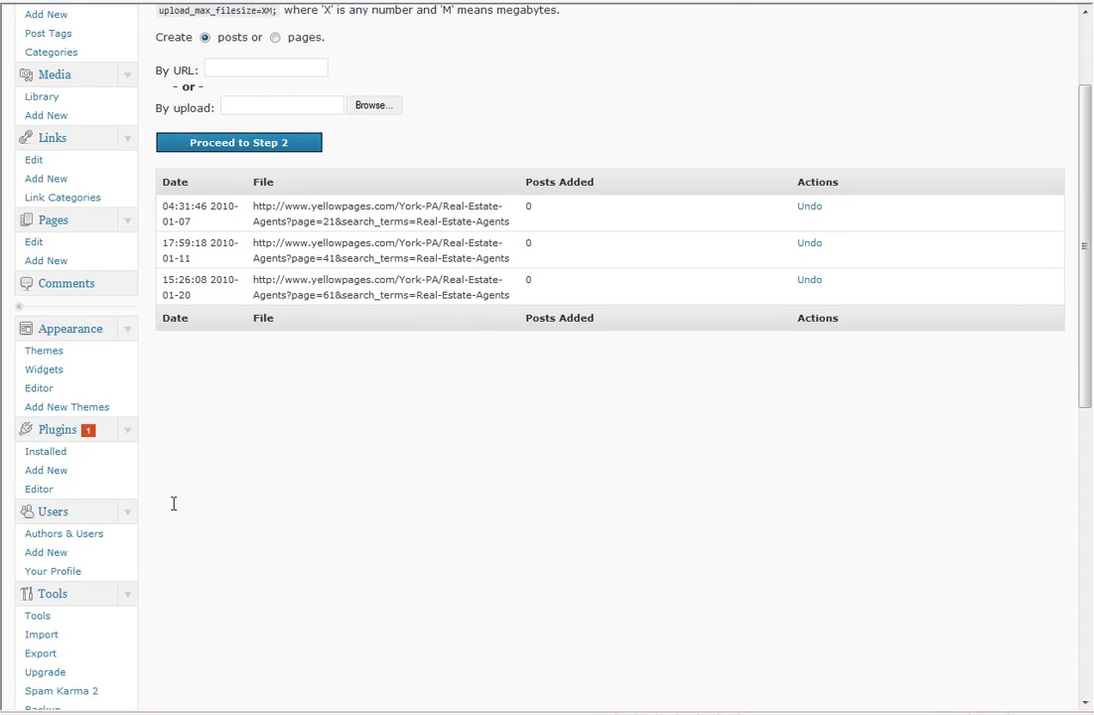
pyautogui.scroll(-9, 172, 505)
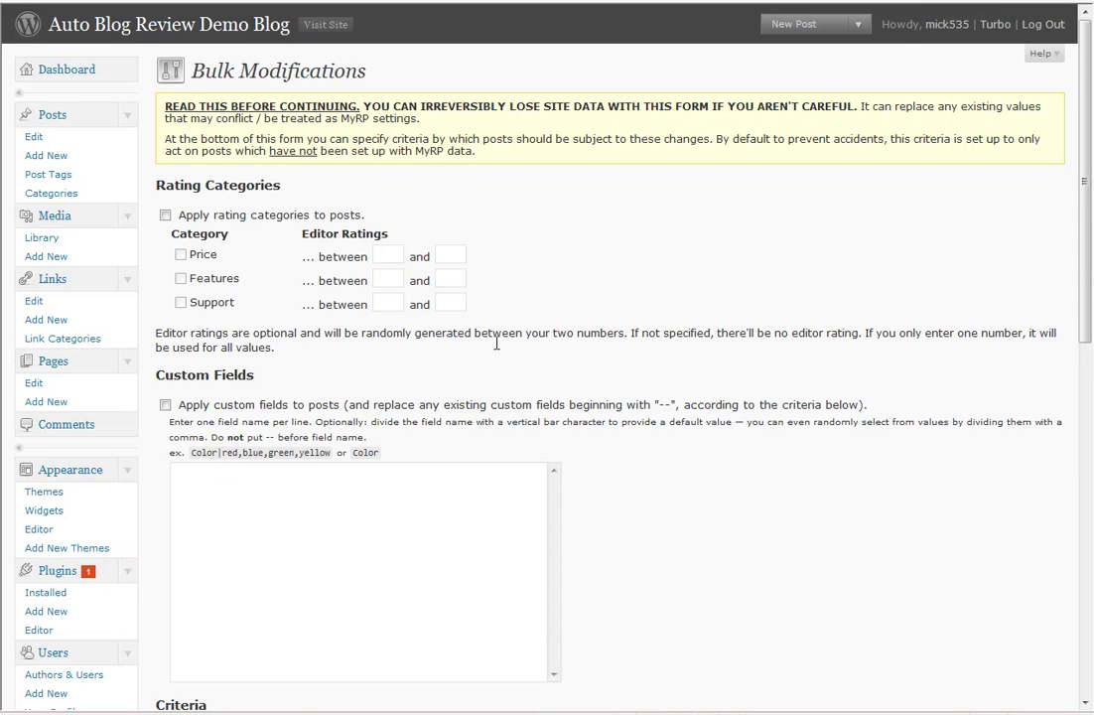
pyautogui.scroll(-1, 619, 292)
pyautogui.scroll(-3, 619, 292)
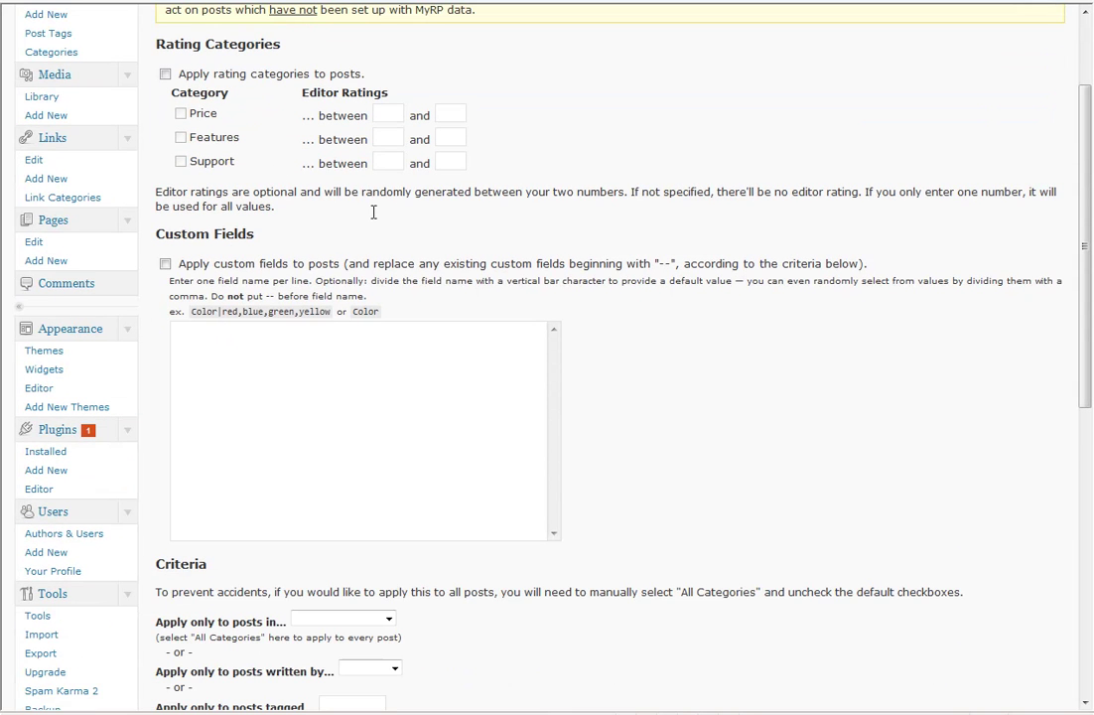
pyautogui.scroll(-5, 578, 367)
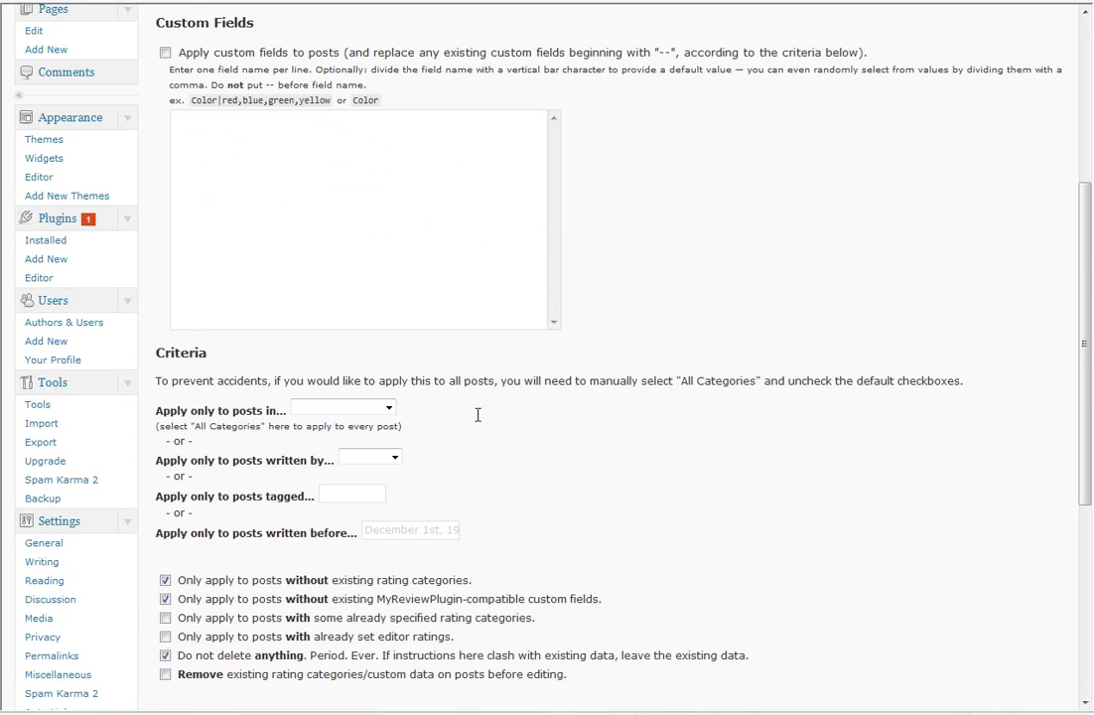
pyautogui.scroll(-3, 596, 381)
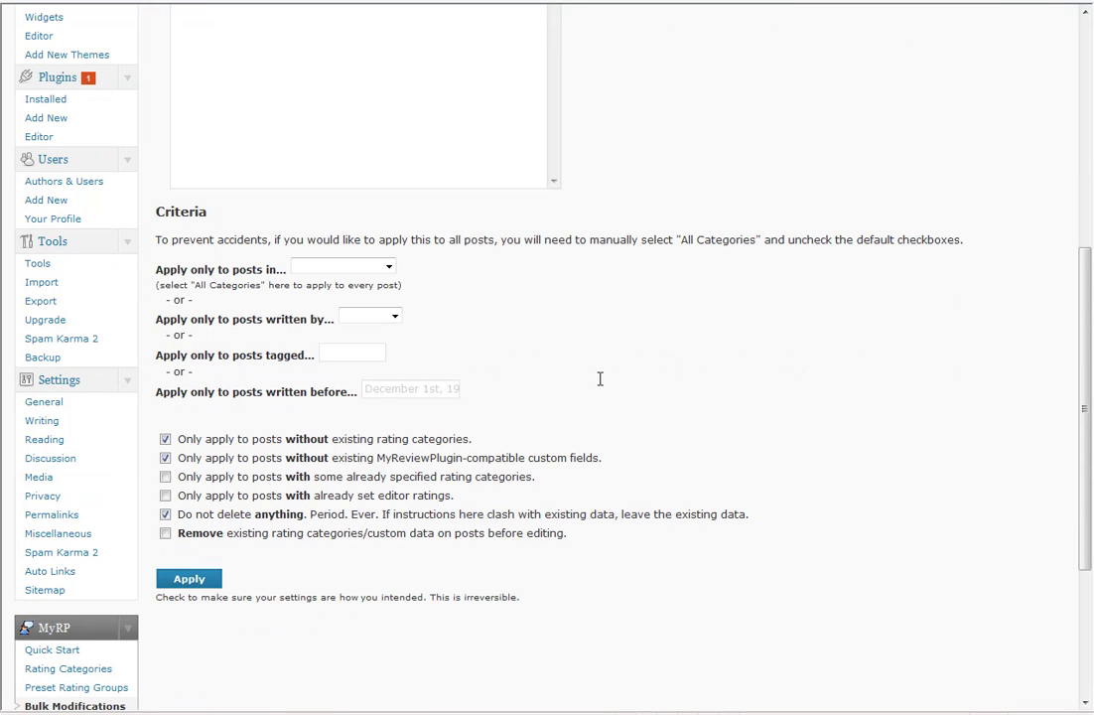
pyautogui.scroll(-1, 608, 378)
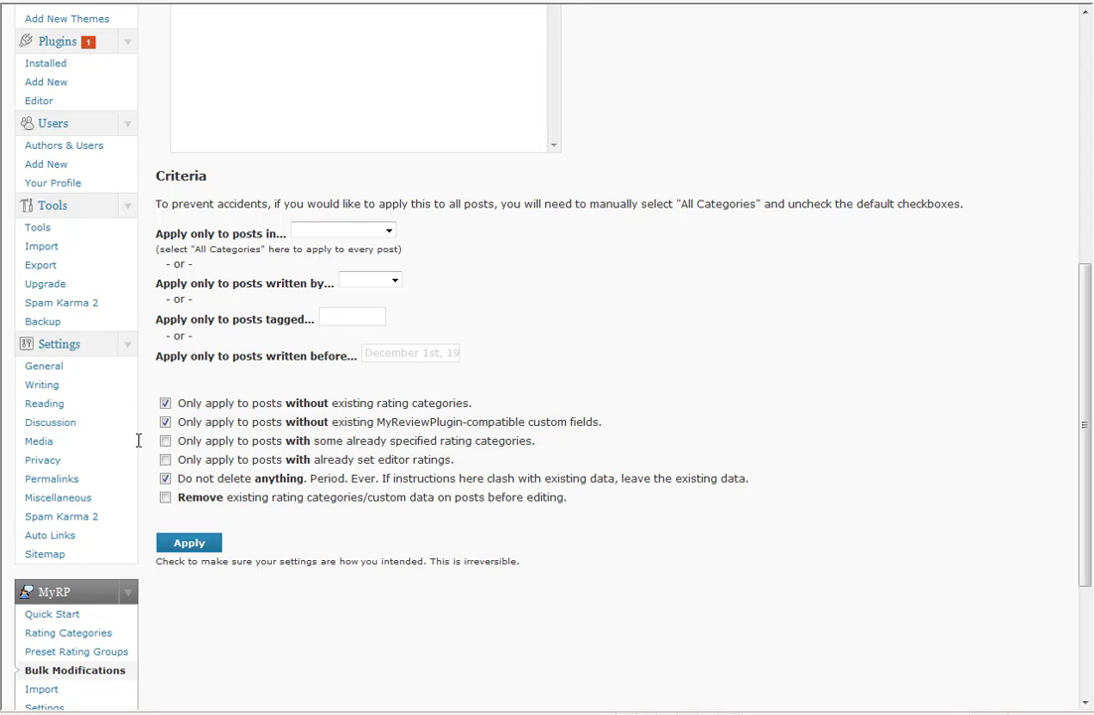
# Open the Comment Man extra and bring its comment template settings into view
pyautogui.scroll(-3, 139, 439)
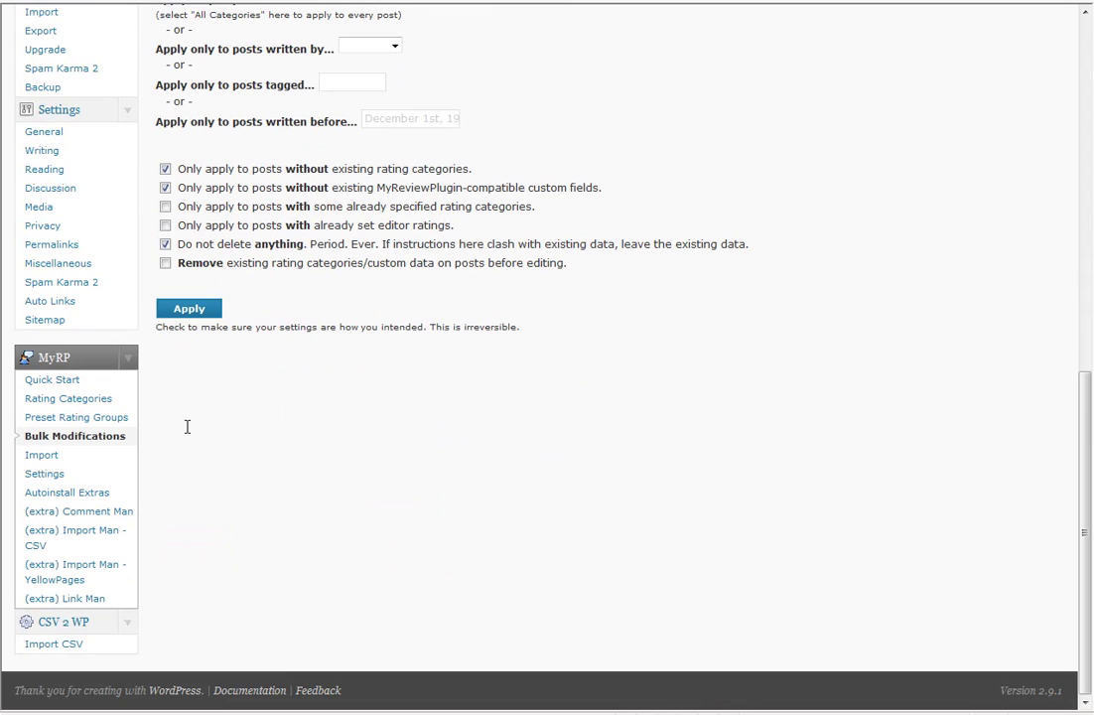
pyautogui.click(100, 512)
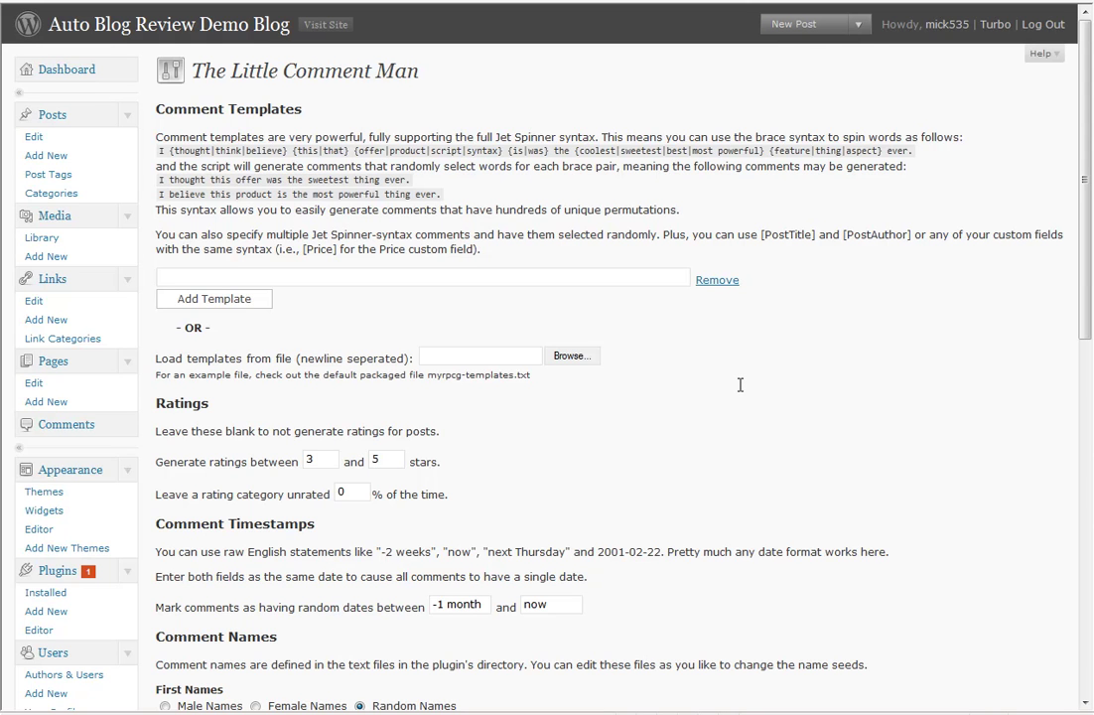
pyautogui.scroll(-1, 740, 385)
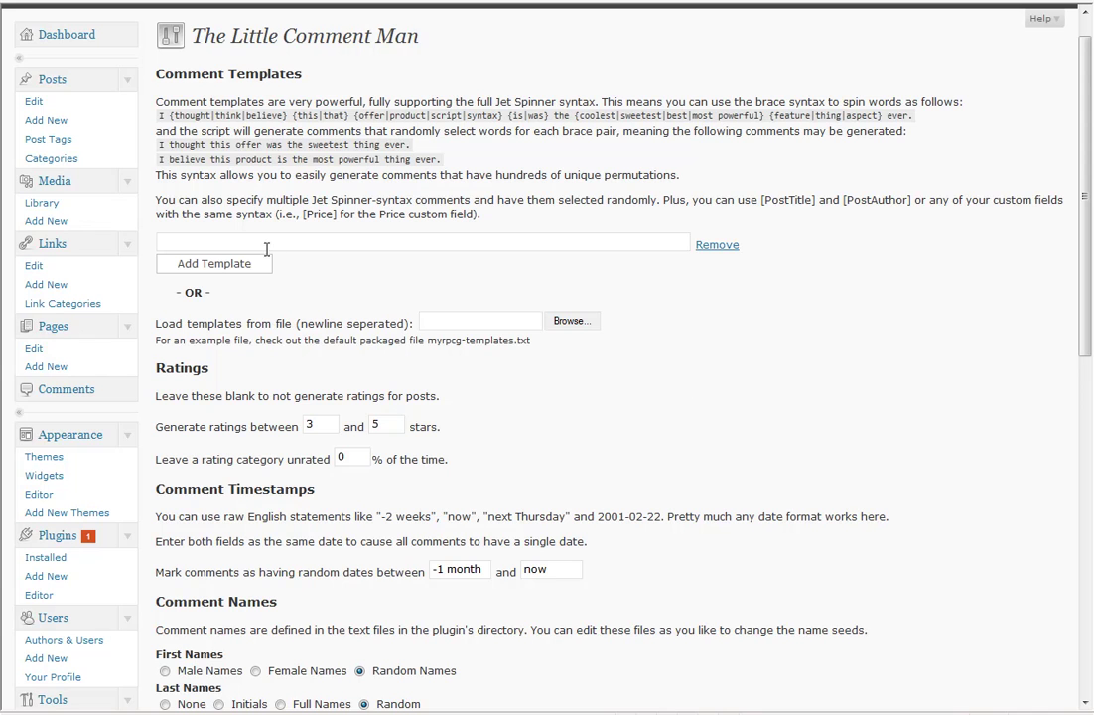
# Copy {thought|think|believe} from the example syntax into the empty comment template and continue it with "that this product was"
pyautogui.moveTo(168, 115); pyautogui.dragTo(288, 116)
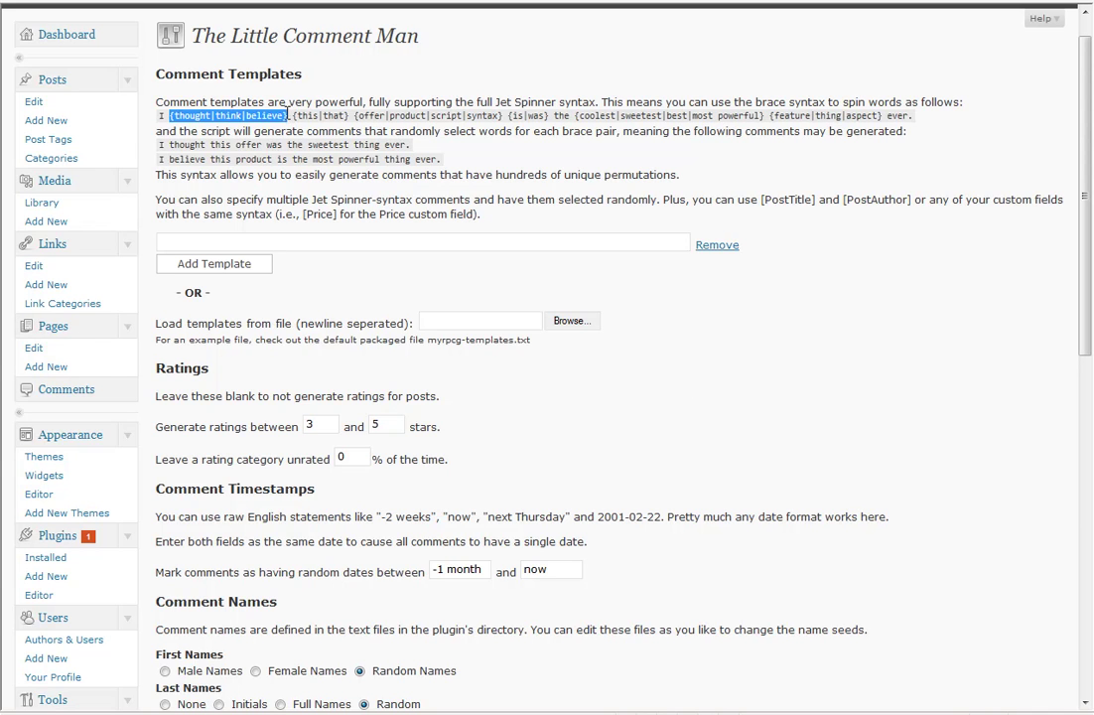
pyautogui.rightClick(290, 125)
pyautogui.click(319, 151)
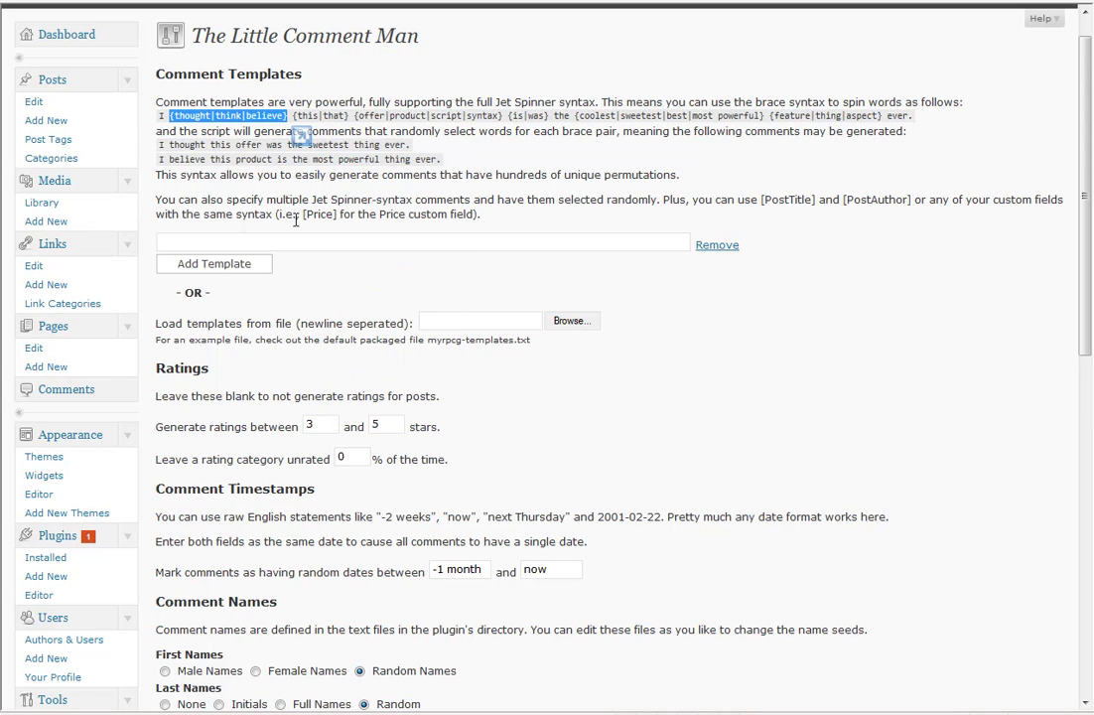
pyautogui.click(250, 243)
pyautogui.hotkey('ctrl', 'v')
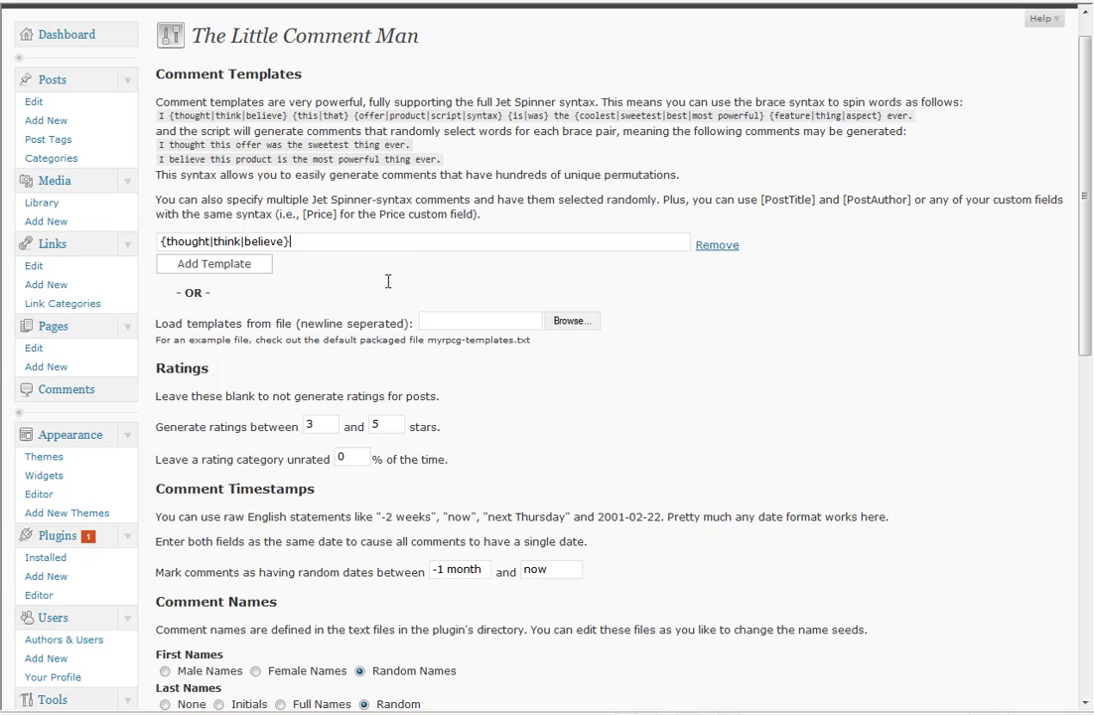
pyautogui.write('that this product was')
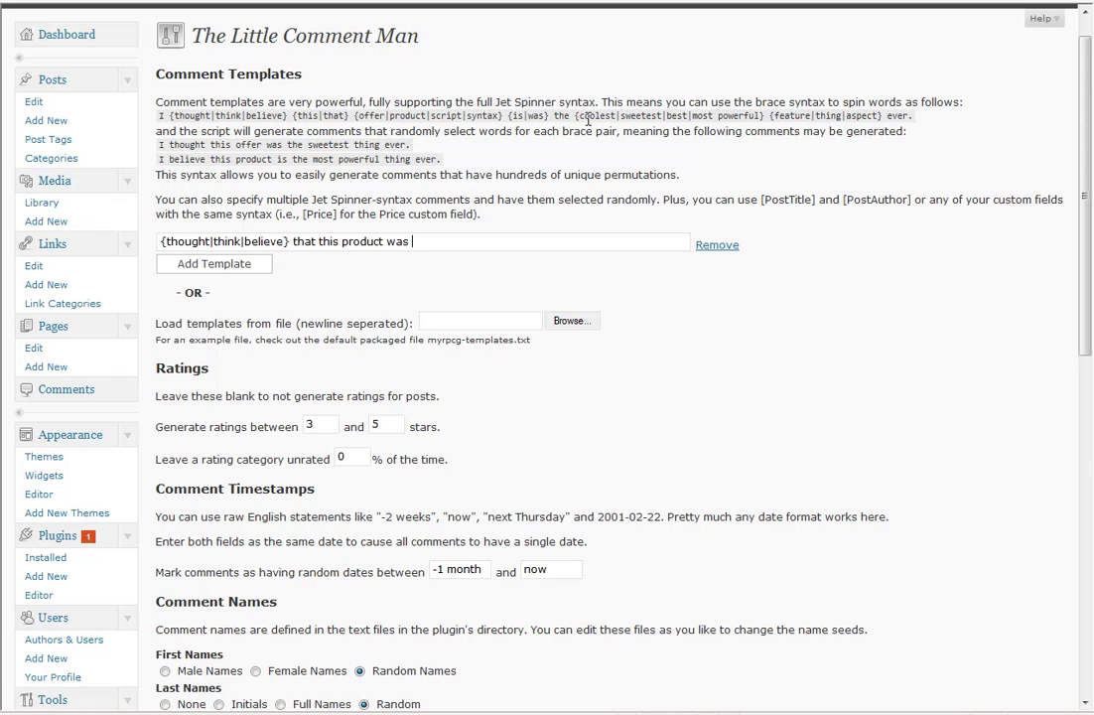
# Finish the comment template with the example's {coolest|sweetest|best|most powerful} group and add a second, blank template
pyautogui.moveTo(574, 115); pyautogui.dragTo(763, 117)
pyautogui.rightClick(654, 99)
pyautogui.click(671, 129)
pyautogui.click(487, 242)
pyautogui.hotkey('ctrl', 'v')
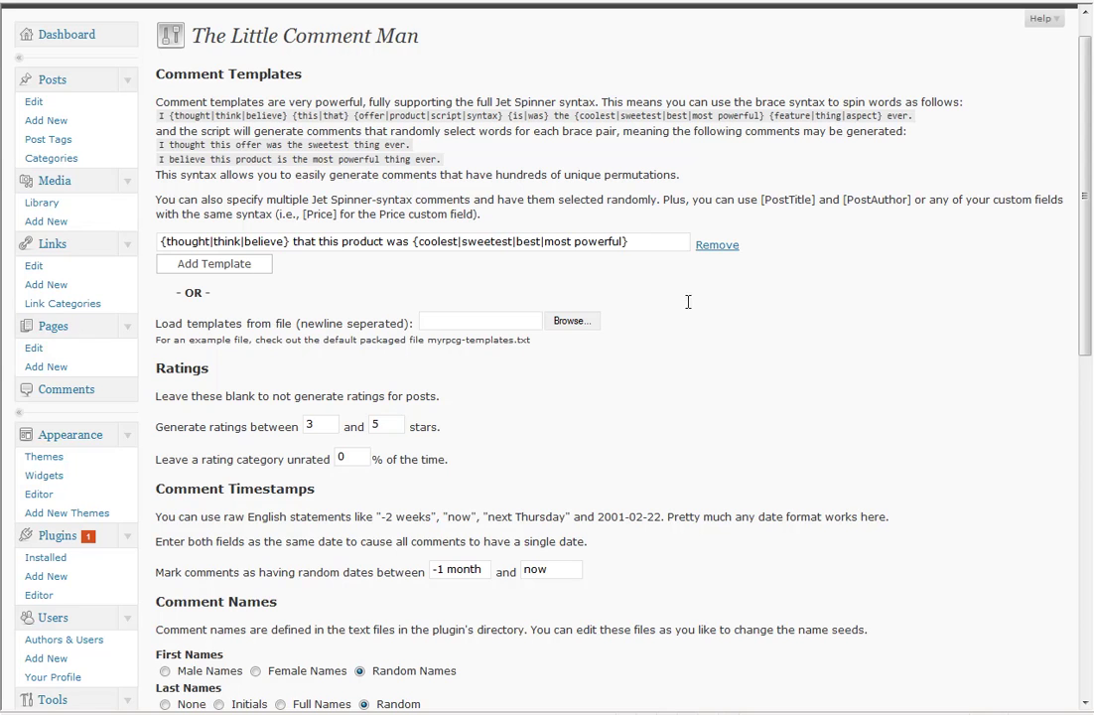
pyautogui.click(214, 264)
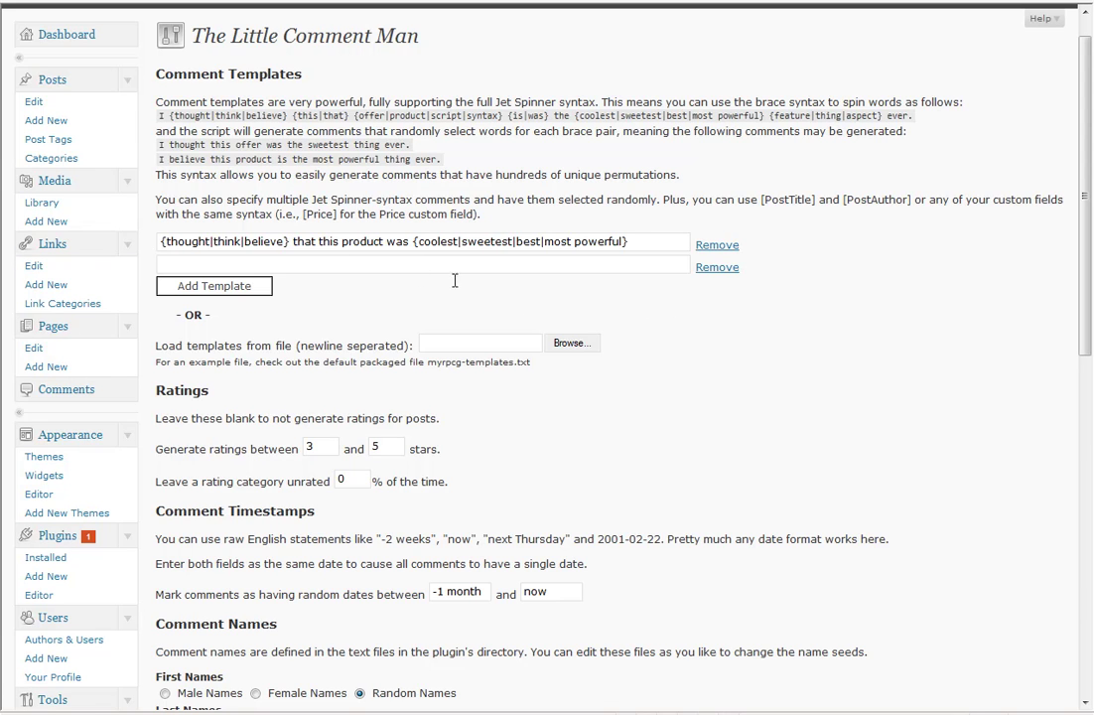
# Examine Comment Man's template file, ratings, timestamp, name and criteria settings, including the choices for which posts to apply comments to
pyautogui.scroll(-1, 715, 388)
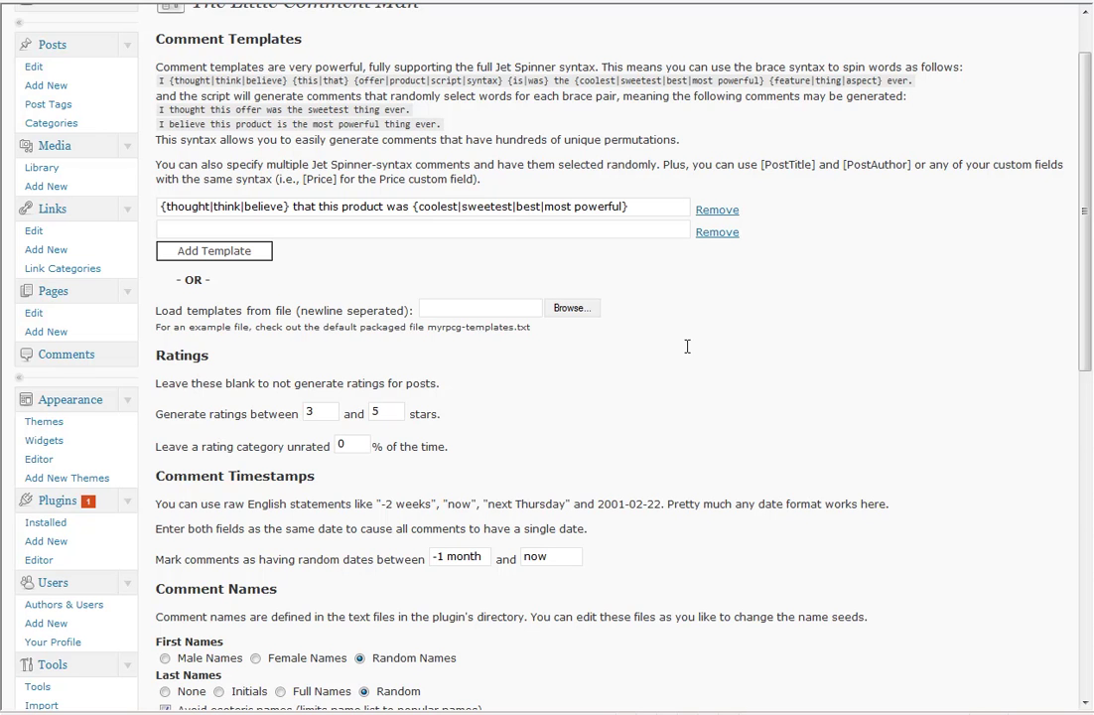
pyautogui.scroll(-2, 689, 340)
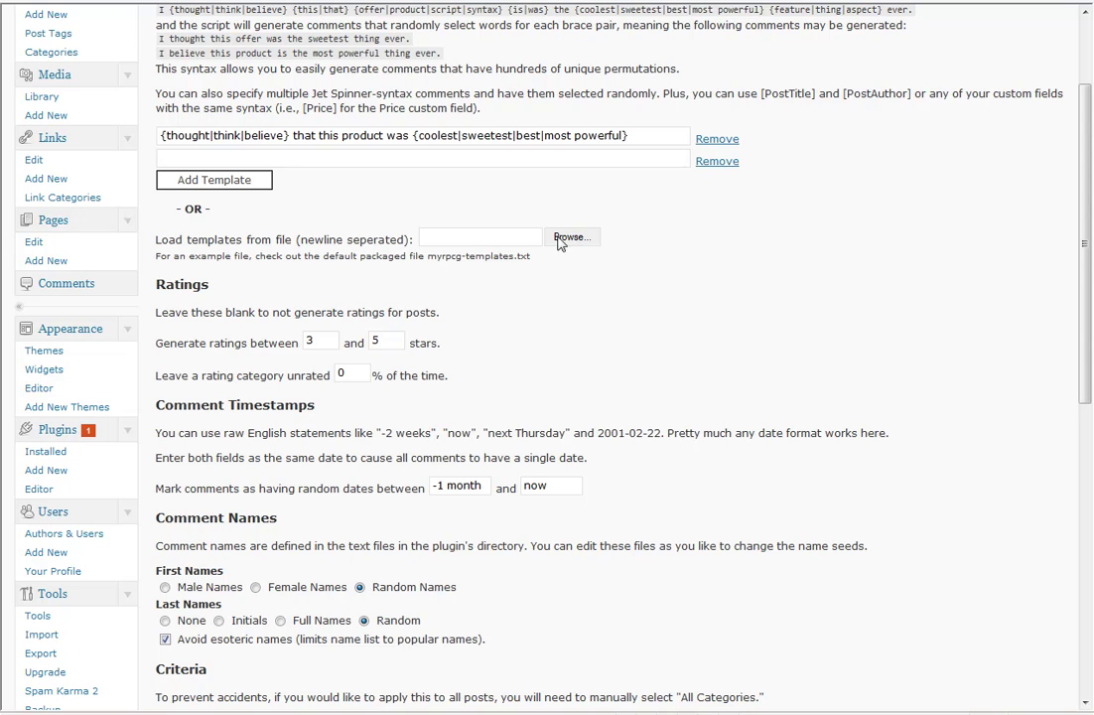
pyautogui.scroll(-3, 660, 284)
pyautogui.scroll(-2, 326, 252)
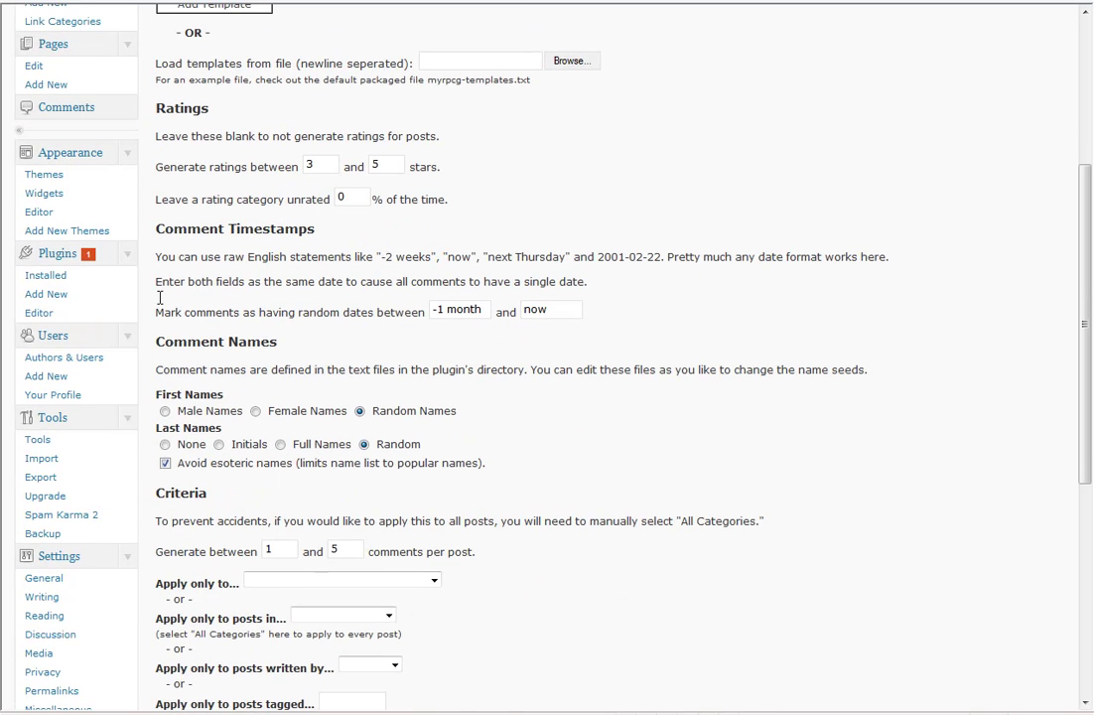
pyautogui.scroll(-4, 151, 243)
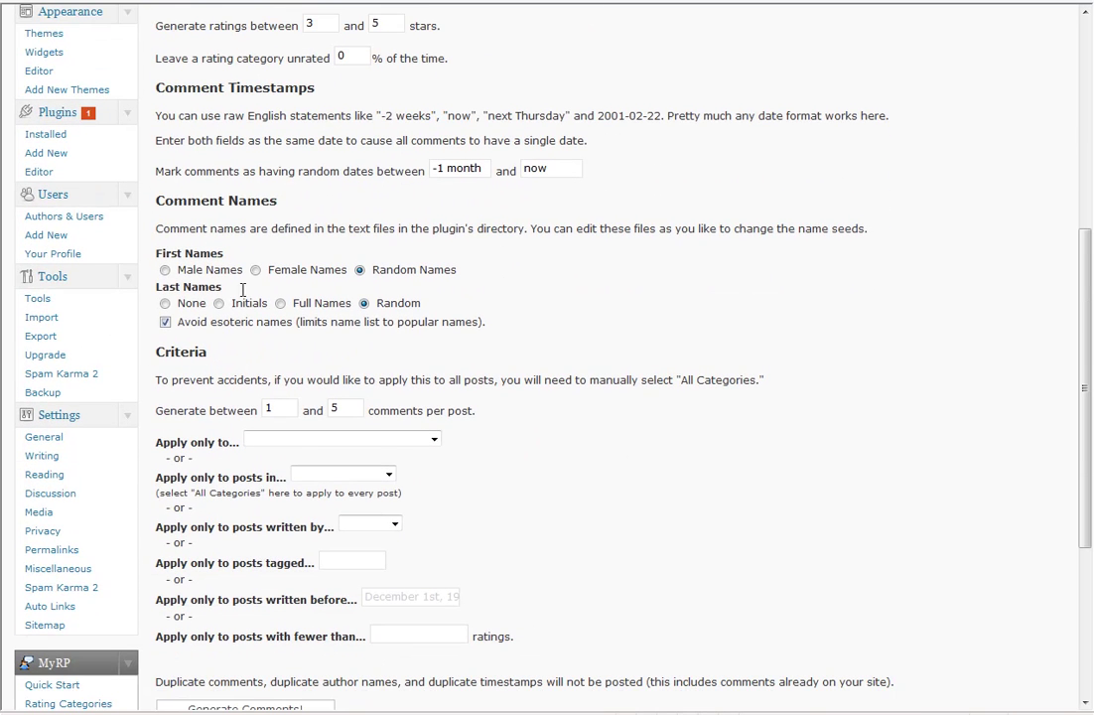
pyautogui.scroll(-2, 151, 366)
pyautogui.scroll(-2, 150, 366)
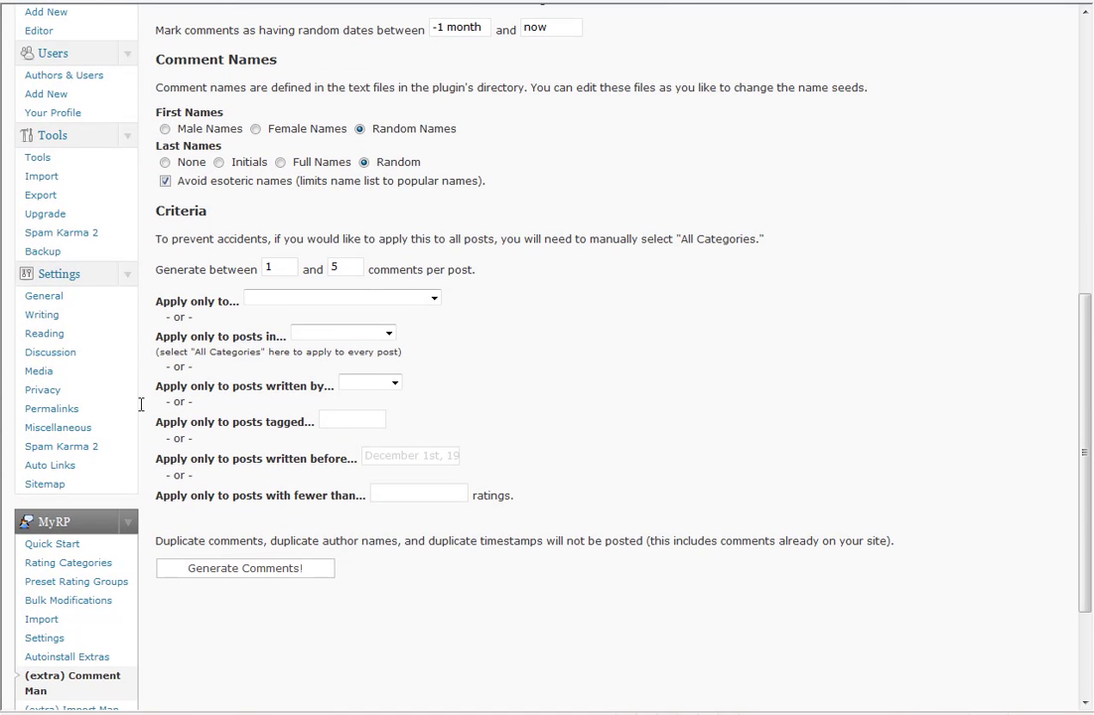
pyautogui.click(433, 298)
pyautogui.click(458, 307)
pyautogui.scroll(-2, 246, 542)
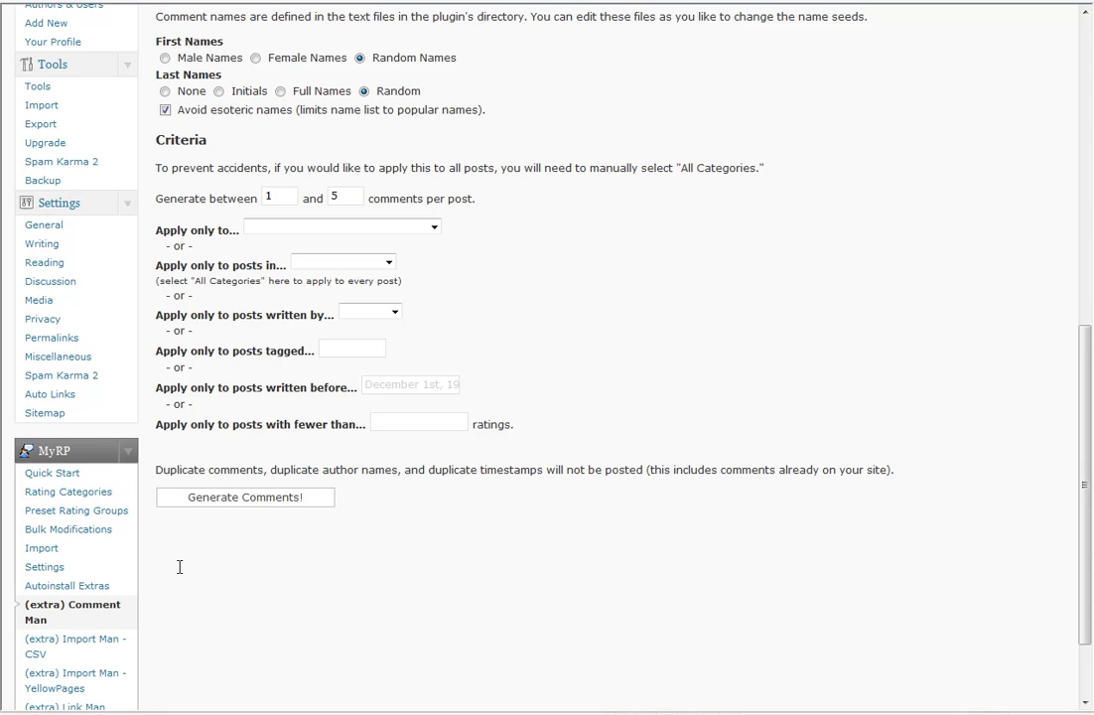
# Open the Link Man extra and view the distribution mode options for a new keyword hyperlink
pyautogui.scroll(-1, 192, 558)
pyautogui.scroll(-2, 192, 551)
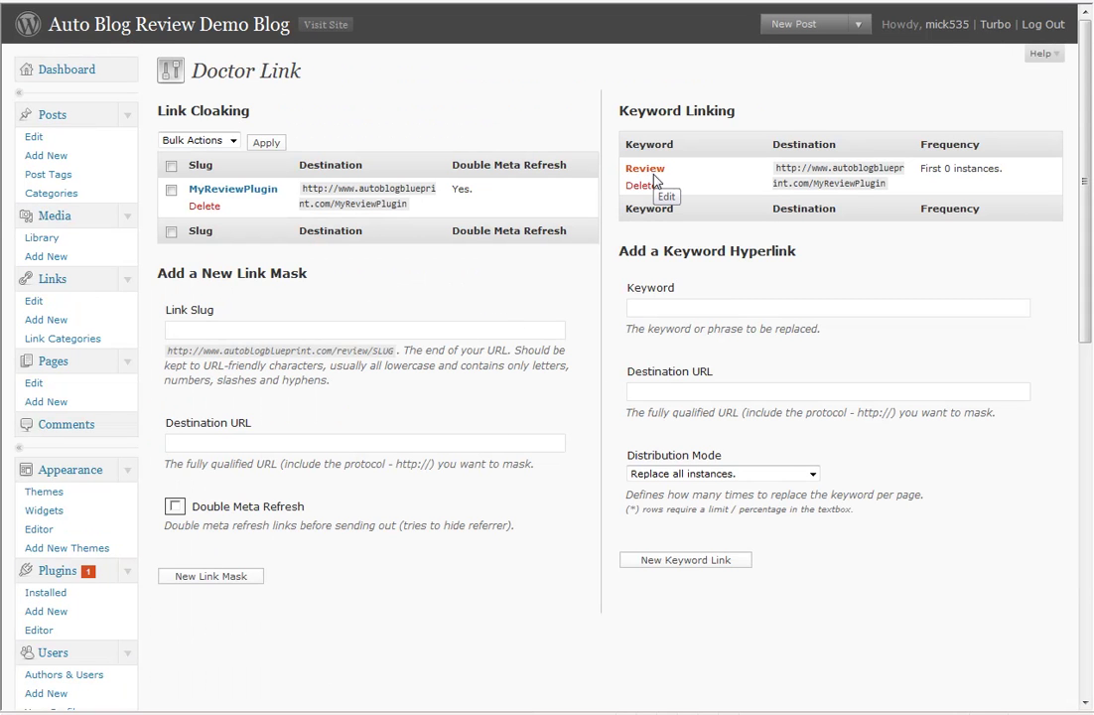
pyautogui.click(813, 475)
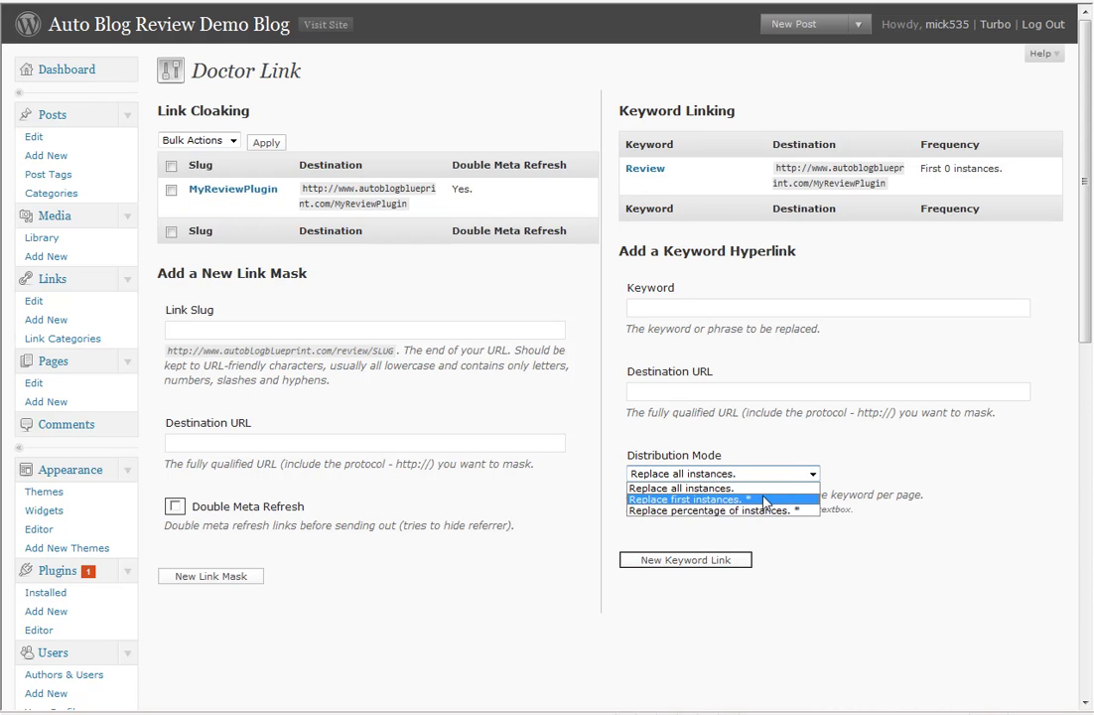
pyautogui.click(603, 453)
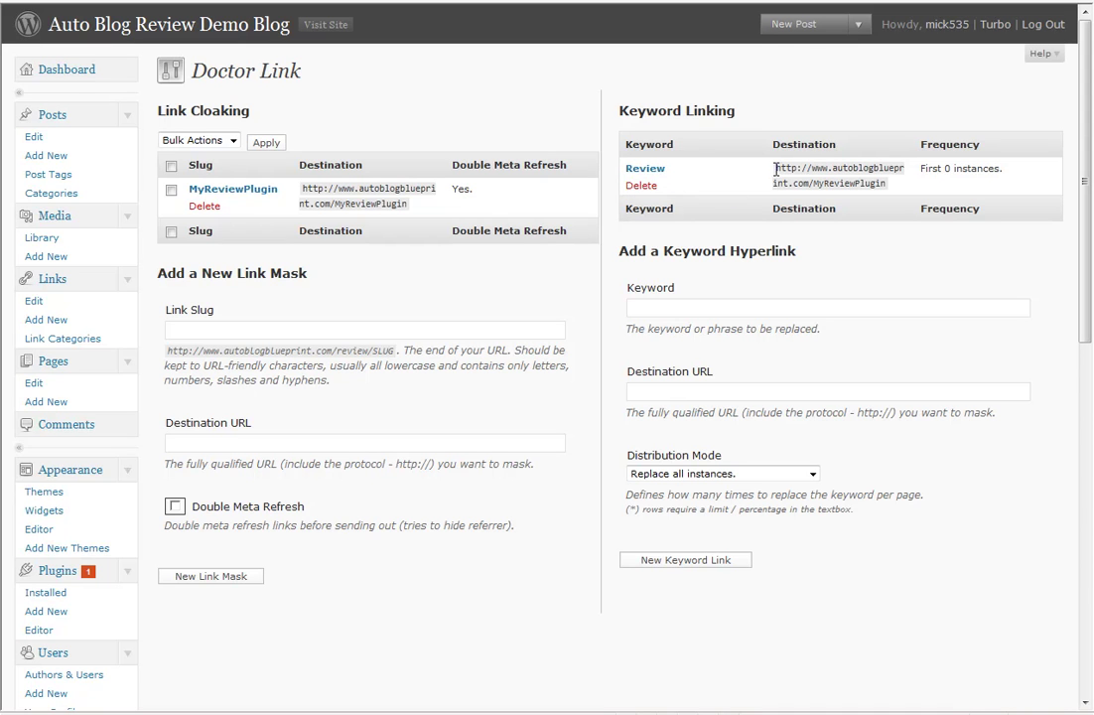
# Highlight the Review keyword's destination URL and move the focus to the new keyword hyperlink's Destination URL field
pyautogui.moveTo(777, 168); pyautogui.dragTo(887, 183)
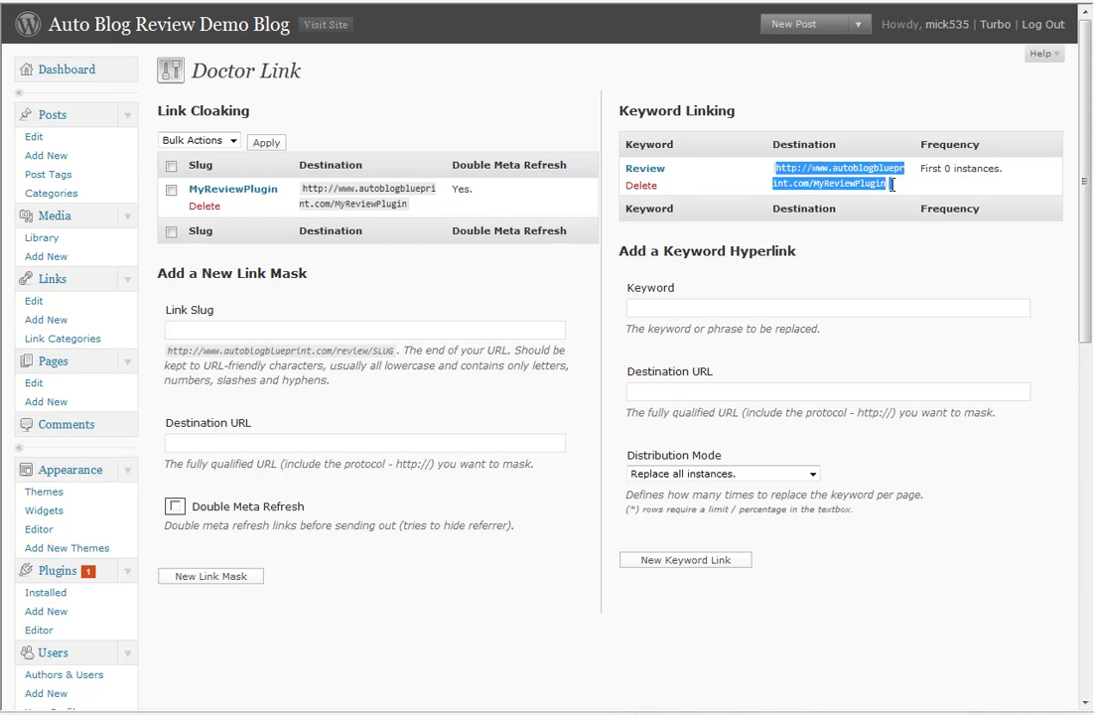
pyautogui.press('Tab')
pyautogui.press('Tab')
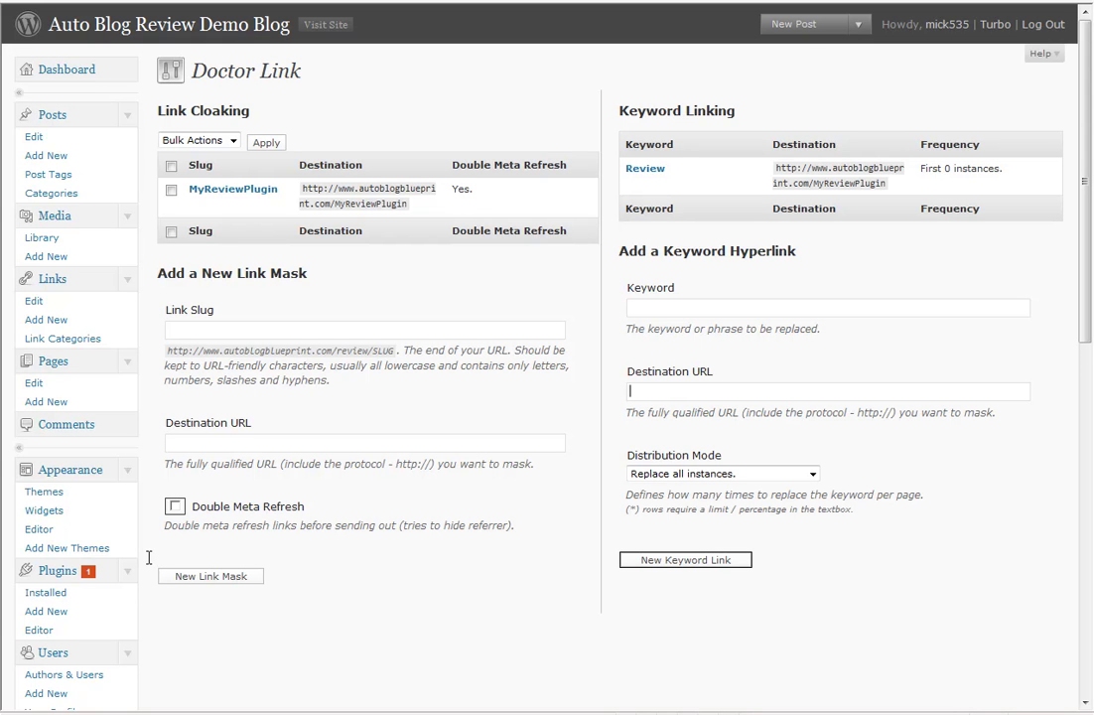
pyautogui.scroll(-10, 149, 558)
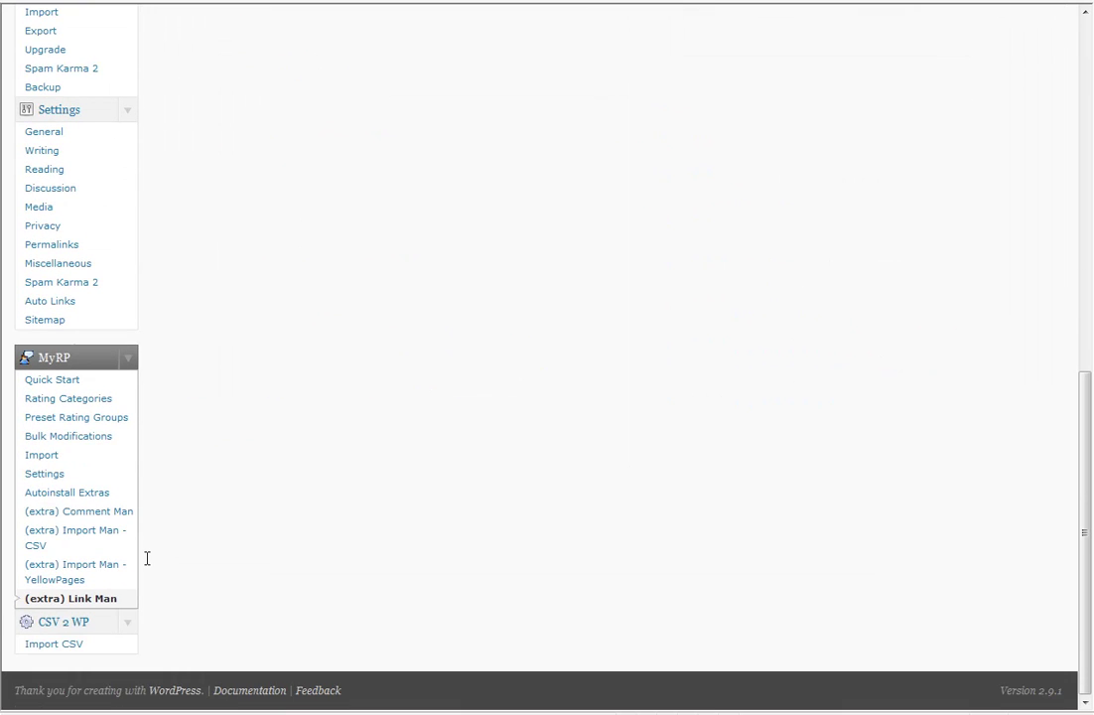